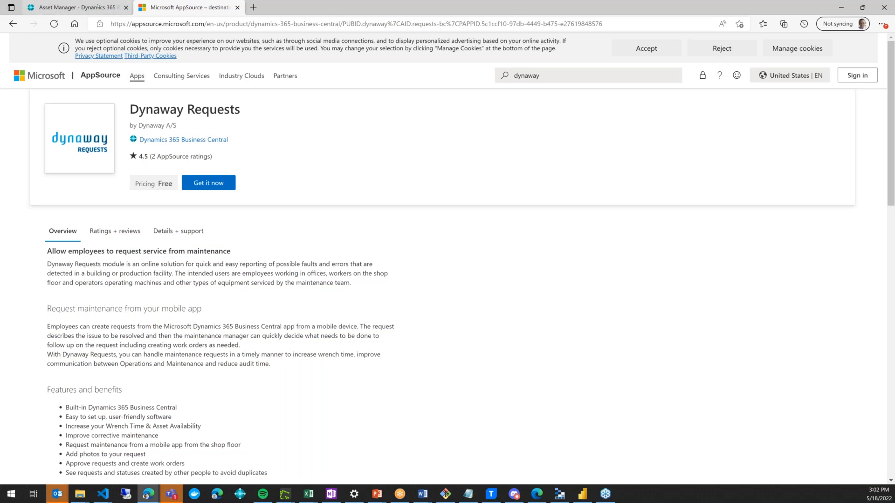
Switch to the Business Central tab and inspect the Assets Tree's available actions for Cleaning Machine B1 in Hall 2, including Register Request
left_click(97, 6)
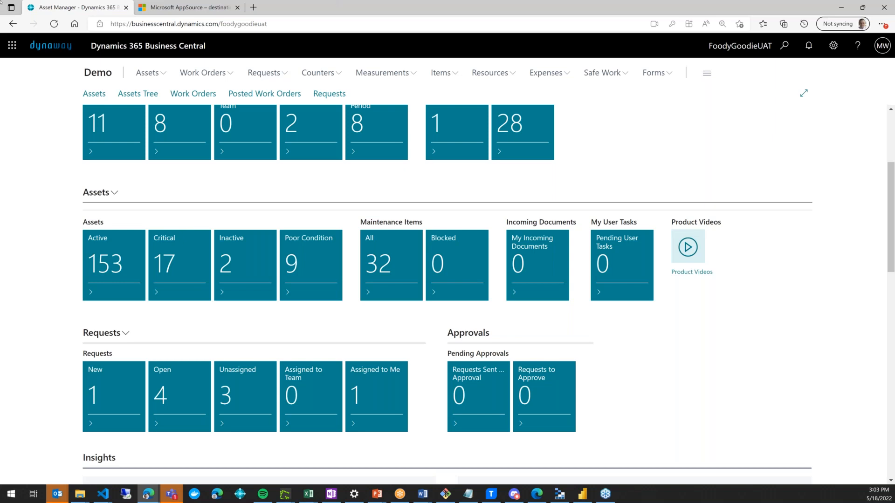
left_click(137, 94)
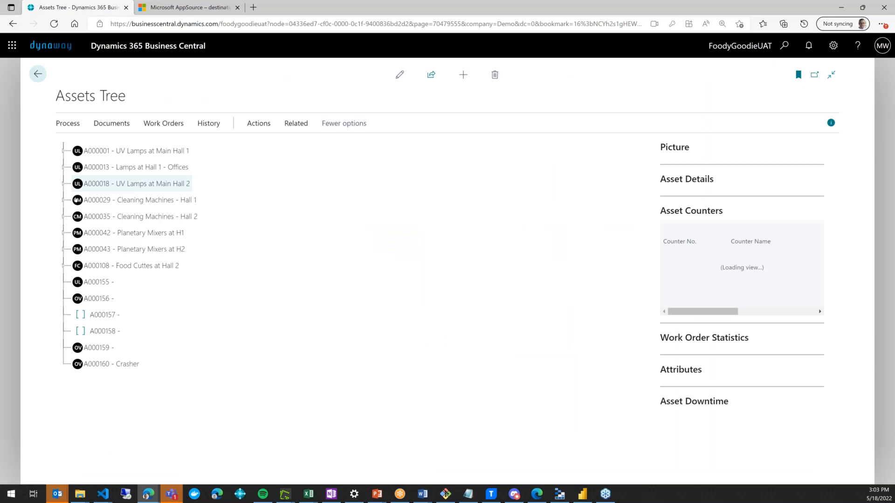
left_click(129, 201)
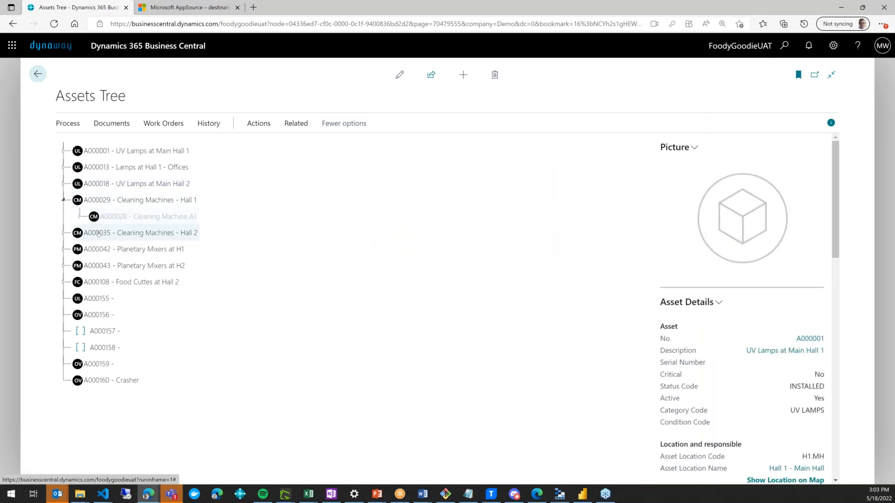
left_click(138, 234)
right_click(136, 250)
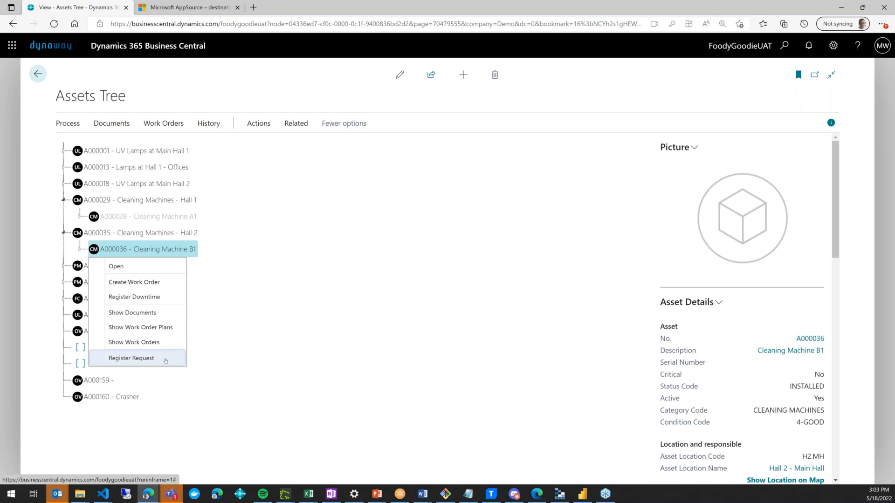
left_click(37, 73)
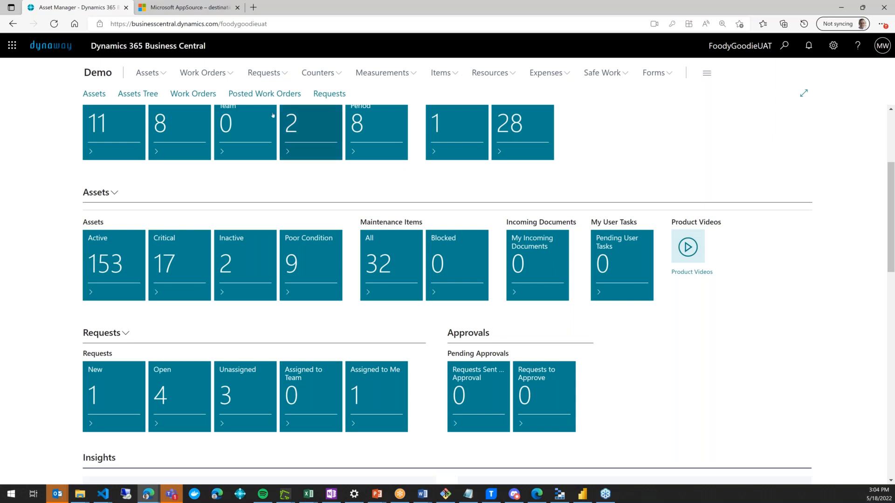
Open the Requests list and bring up the group tree for creating a maintenance request
left_click(264, 73)
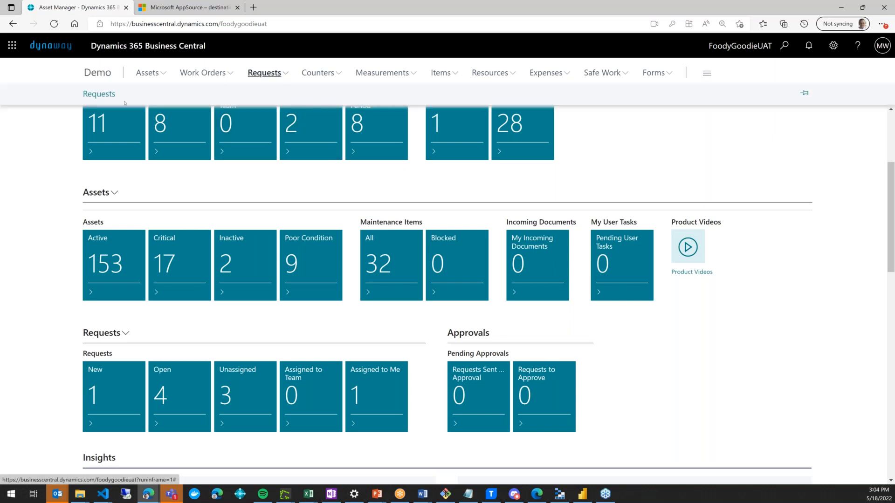
left_click(104, 98)
left_click(219, 96)
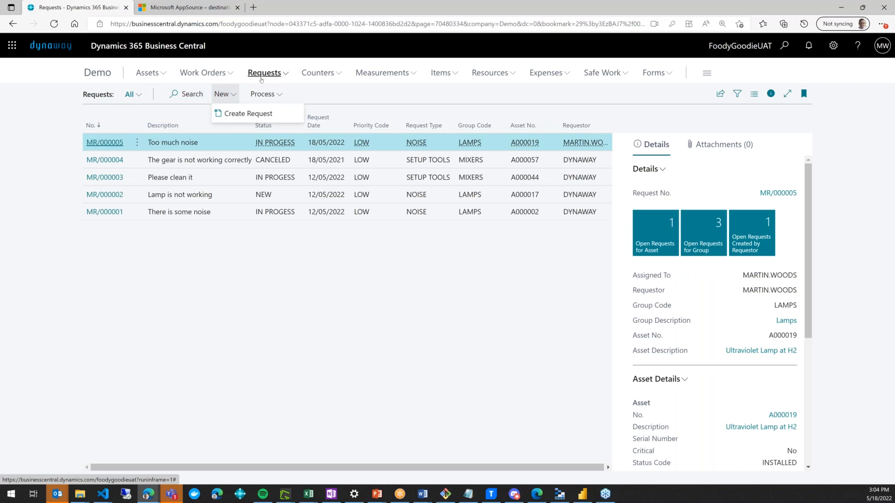
left_click(241, 115)
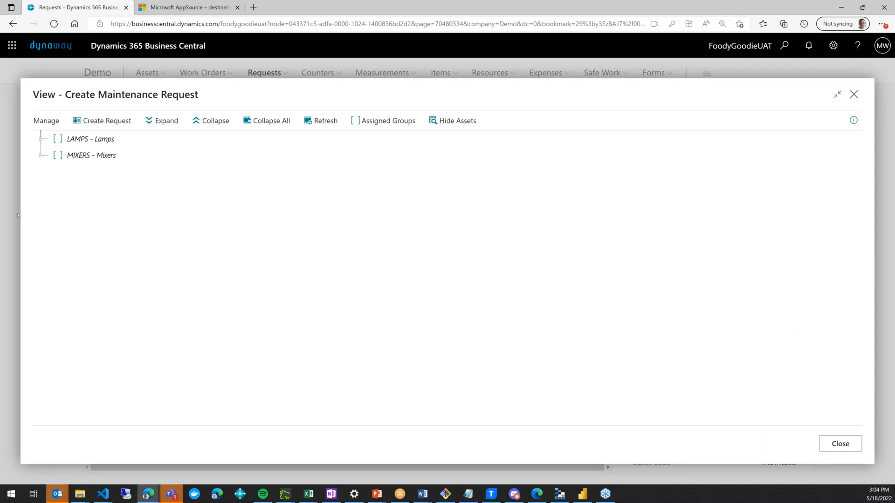
Examine which assets belong to the Lamps and Mixers groups in the request creation tree
left_click(40, 138)
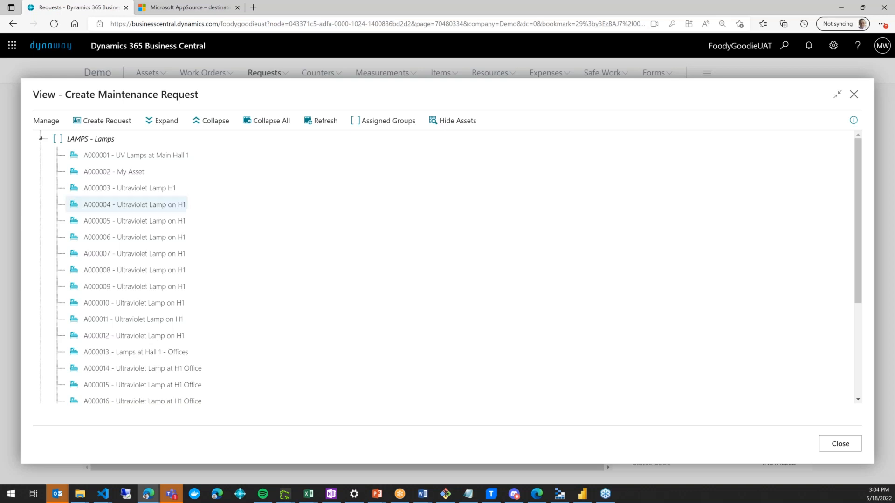
left_click(40, 139)
left_click(41, 155)
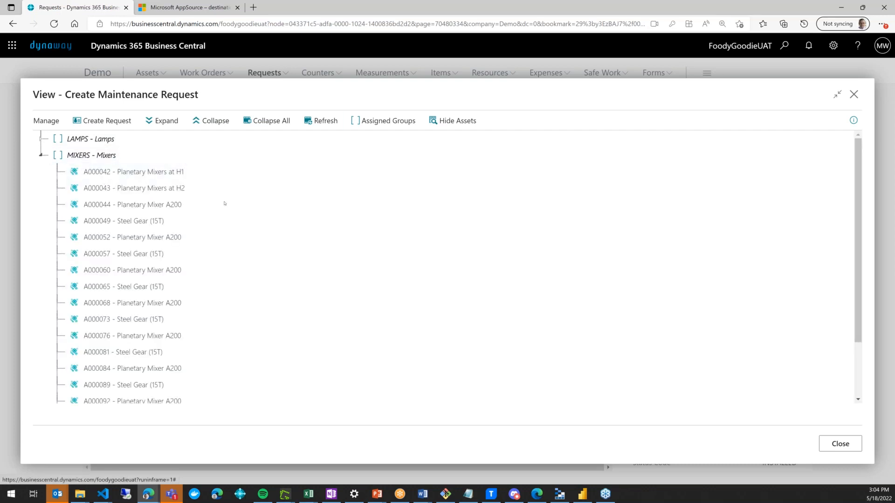
scroll(122, 201, "down", 3)
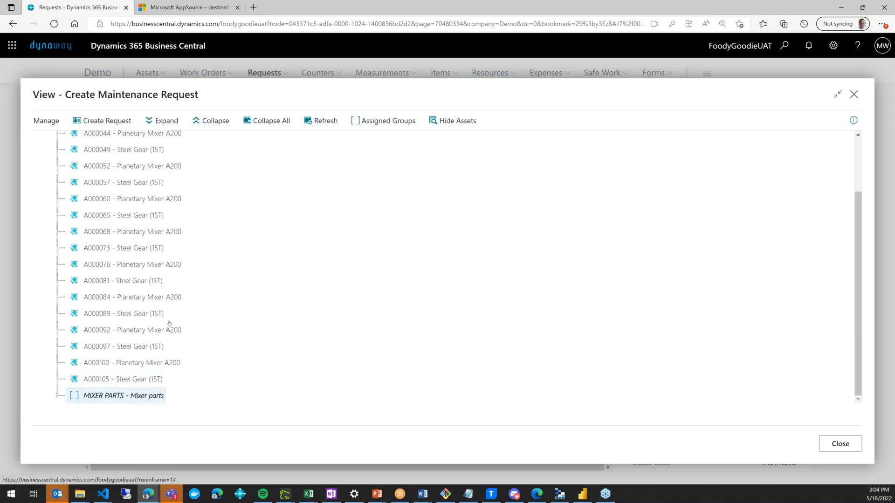
scroll(38, 159, "up", 3)
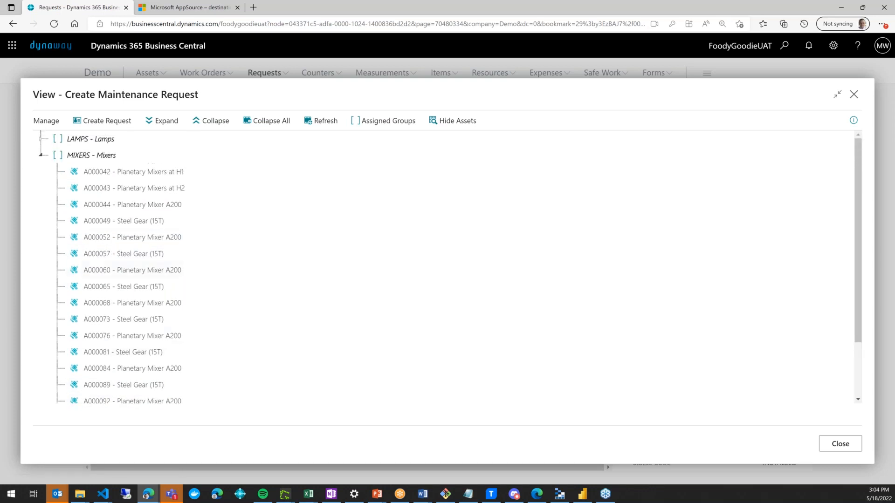
left_click(41, 155)
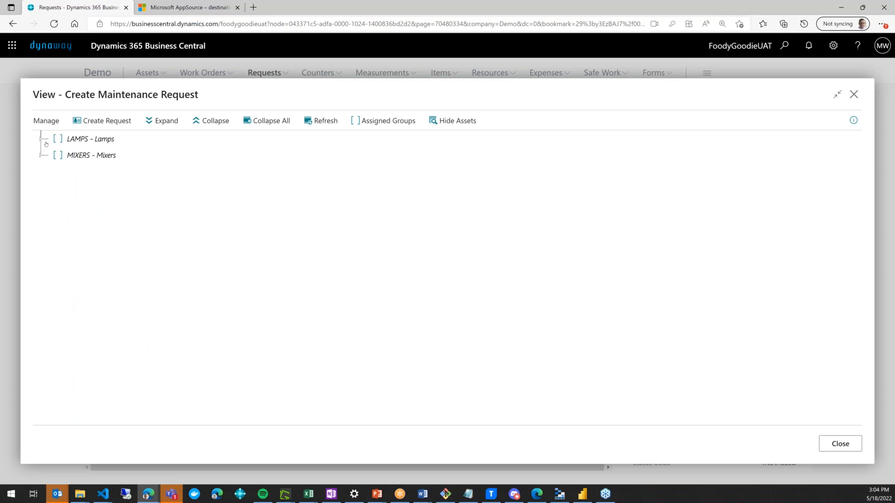
Hide the individual assets in the request creation tree, select the Lamps group, and close the view without creating a request
left_click(452, 129)
left_click(95, 139)
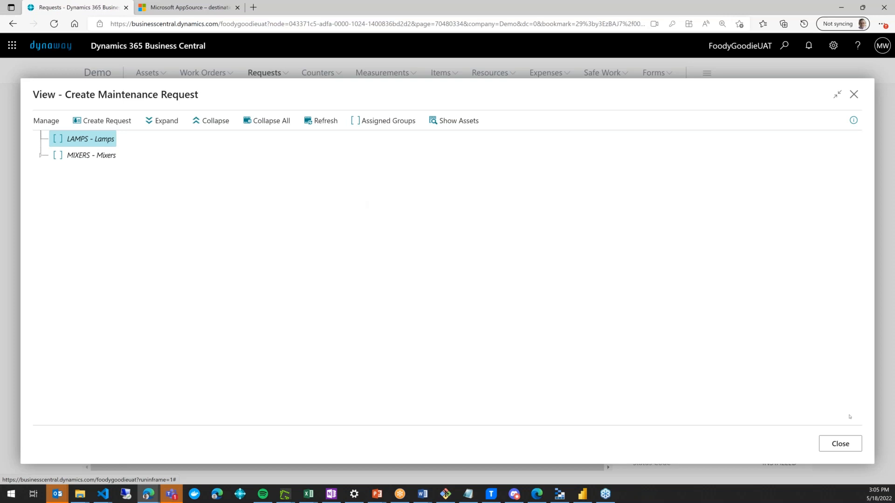
left_click(839, 443)
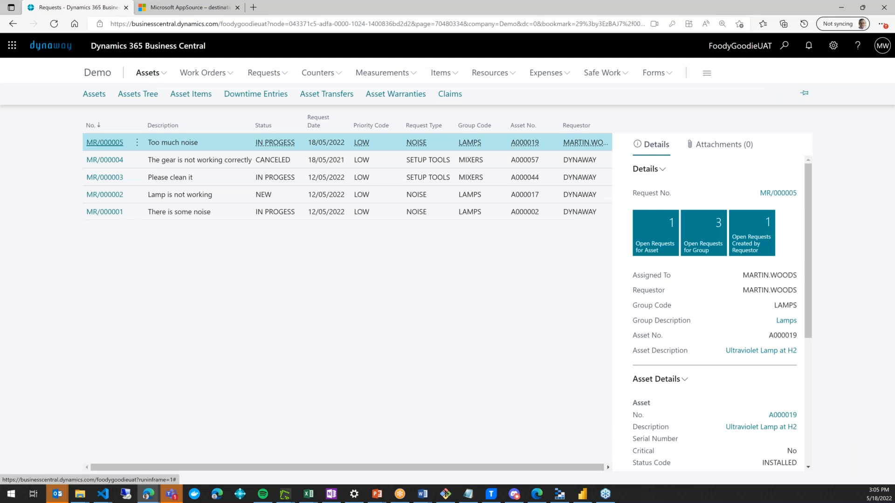
Register a maintenance request for asset A000026, Ultraviolet Lamp at H2, under UV Lamps at Main Hall 2 in the Assets Tree
left_click(138, 94)
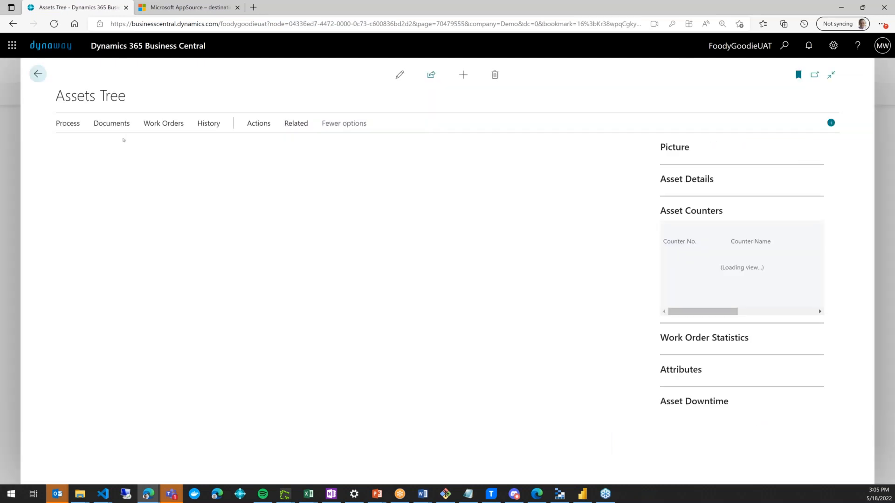
left_click(63, 184)
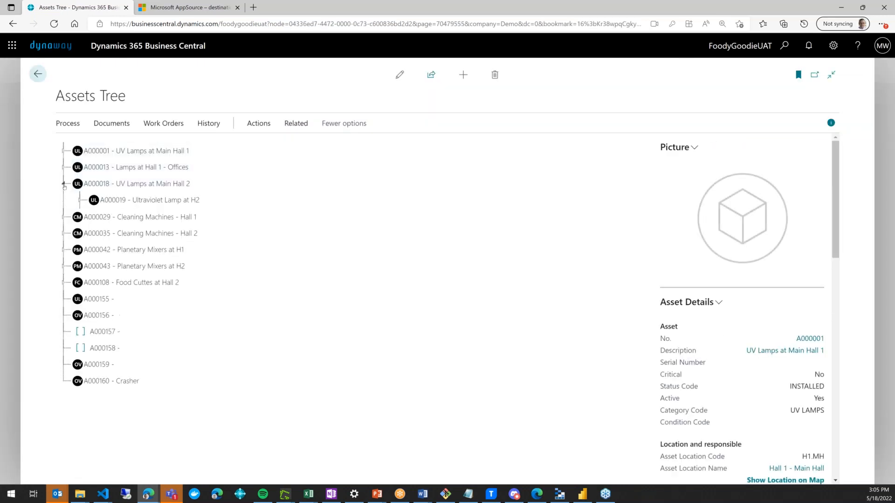
right_click(149, 247)
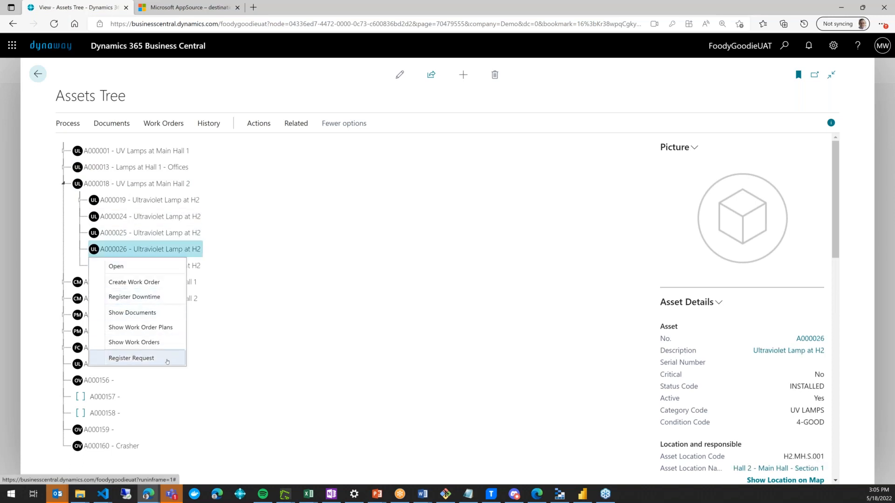
left_click(168, 360)
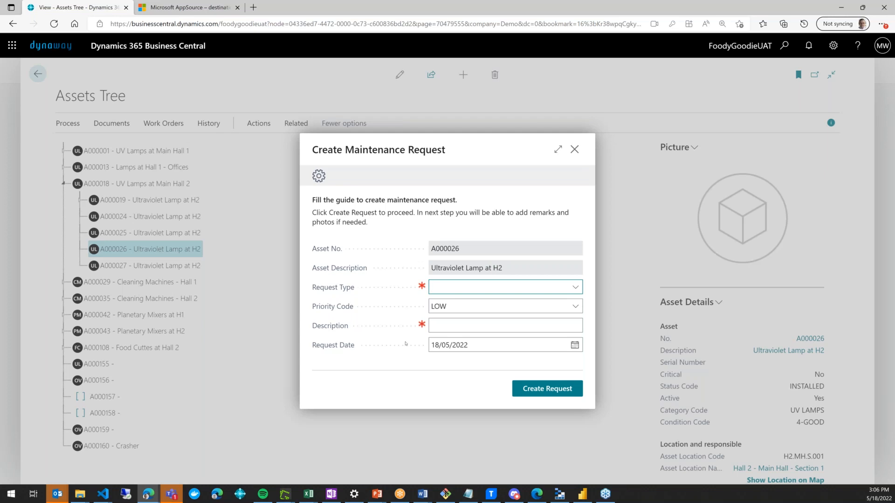
Check the default assignee choices for the Noise type in the full request types list, and leave without changes
left_click(575, 287)
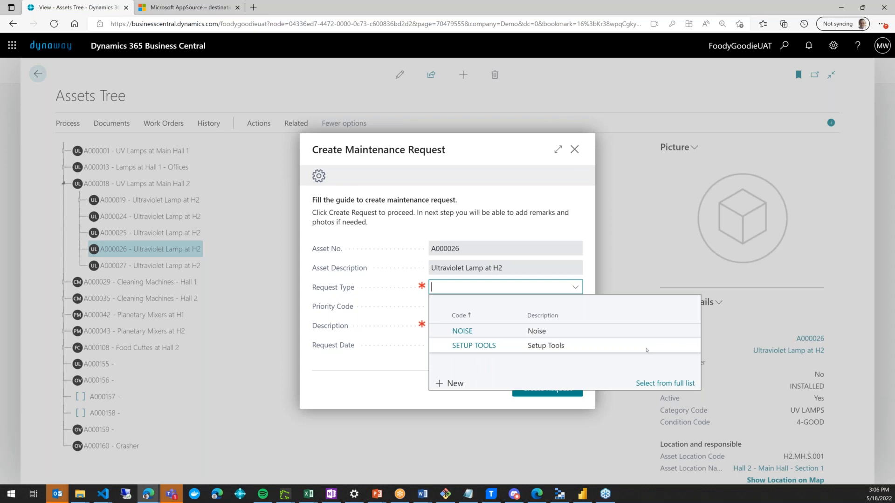
left_click(664, 387)
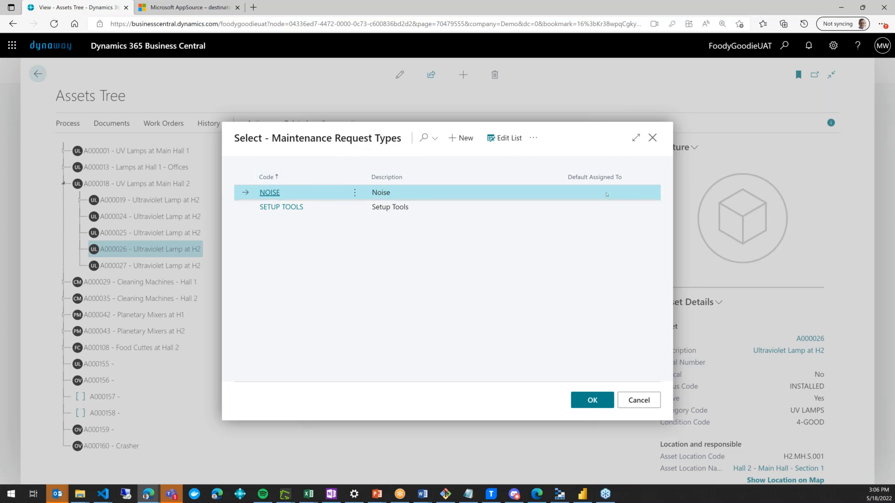
left_click(508, 138)
left_click(657, 194)
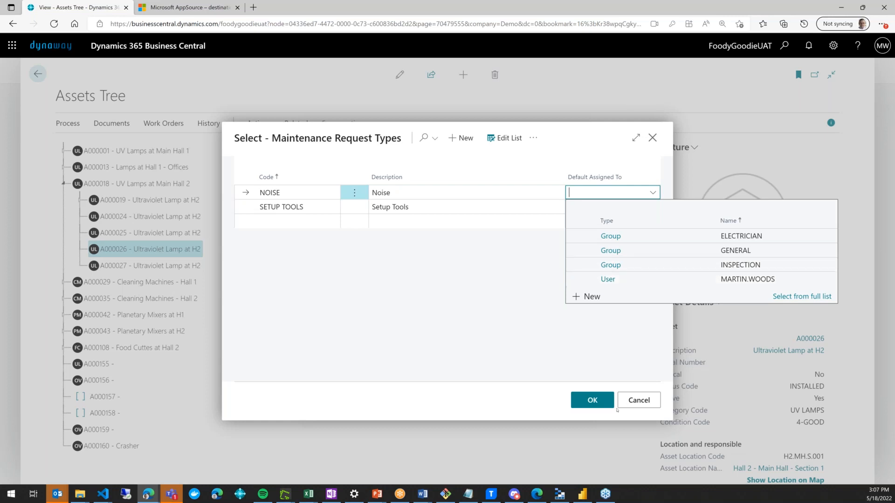
left_click(638, 400)
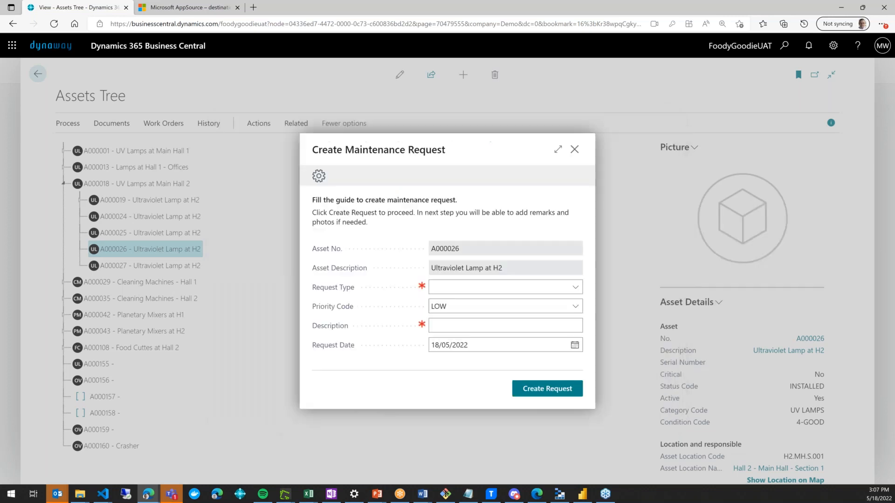
Create the request with type NOISE and the description "Too much noise please fix"
left_click(576, 289)
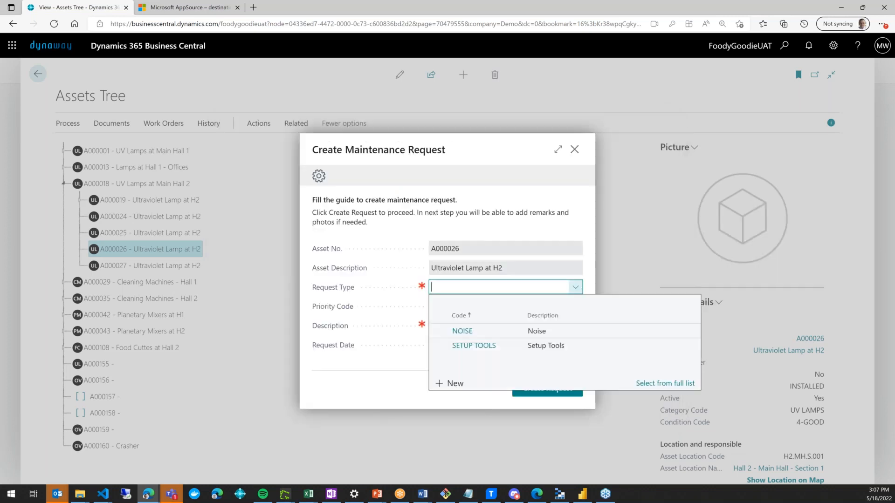
left_click(489, 334)
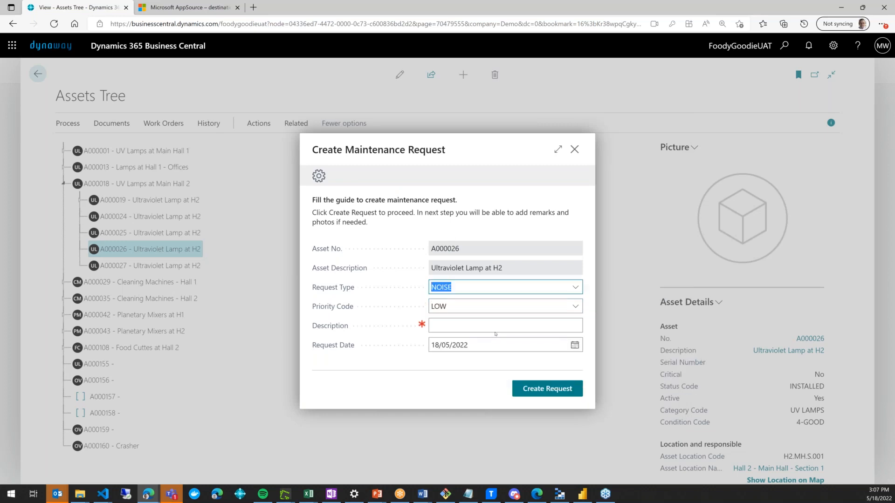
left_click(447, 327)
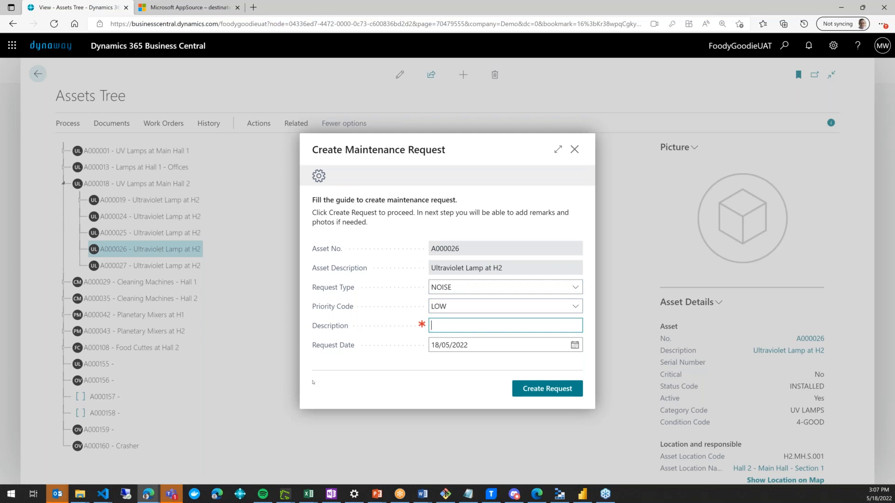
type("Too much n")
type("ioise please fix")
left_click(555, 388)
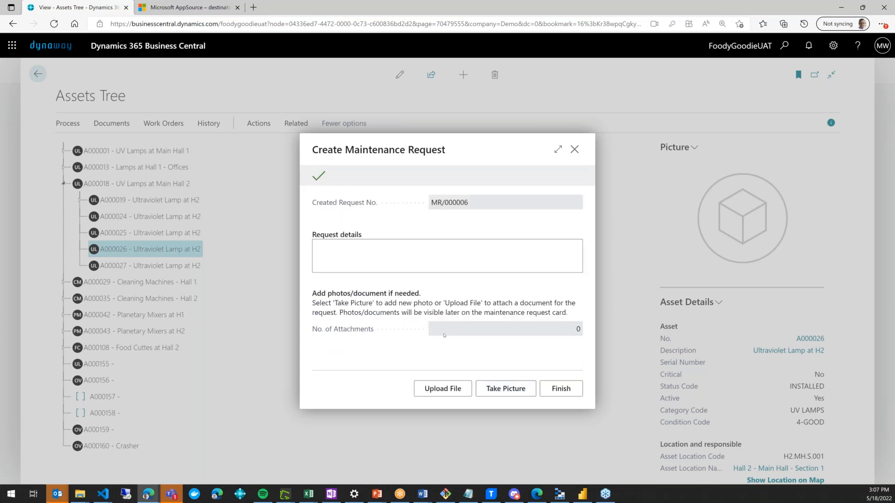
Enter "when walk by I heard the noise" as the request details
left_click_drag(470, 203, 405, 218)
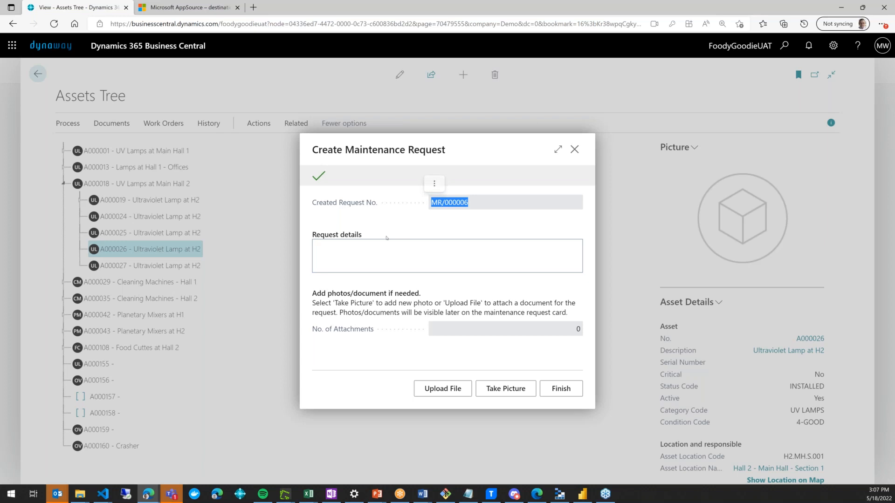
left_click(330, 256)
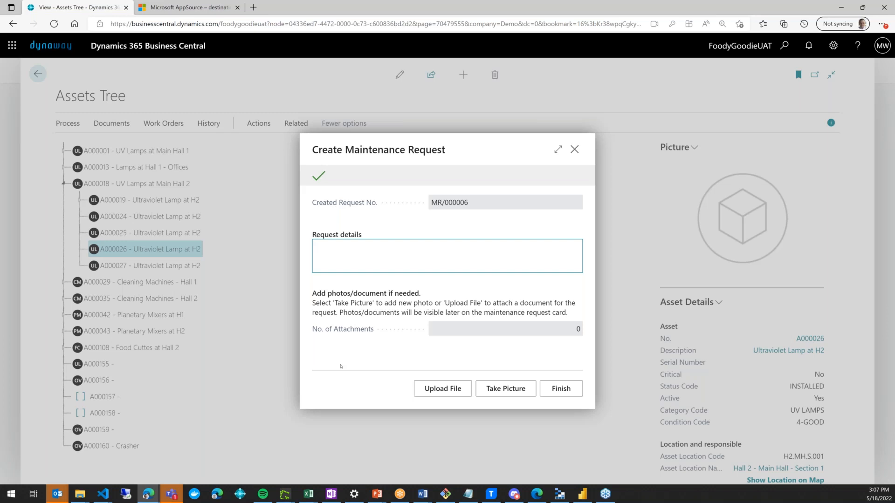
type("when walk by I heard the noise")
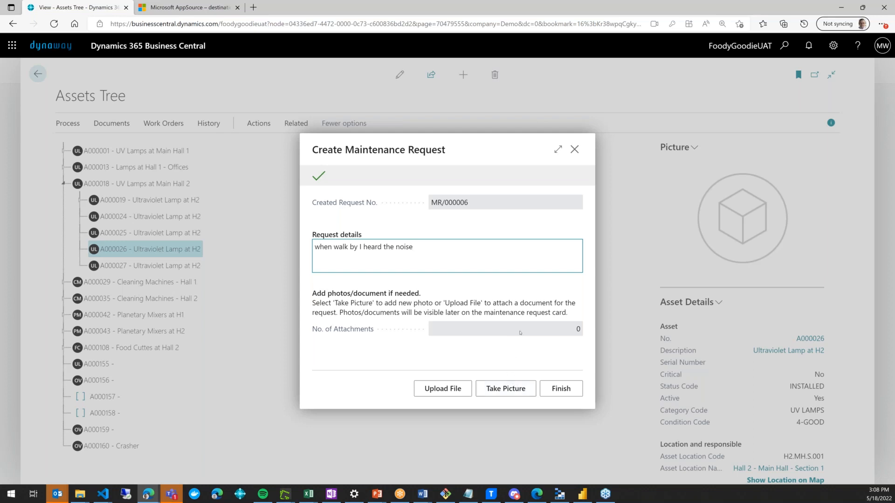
Attach a newly taken camera picture to the maintenance request, and finish it to return to the Requests list
left_click(513, 389)
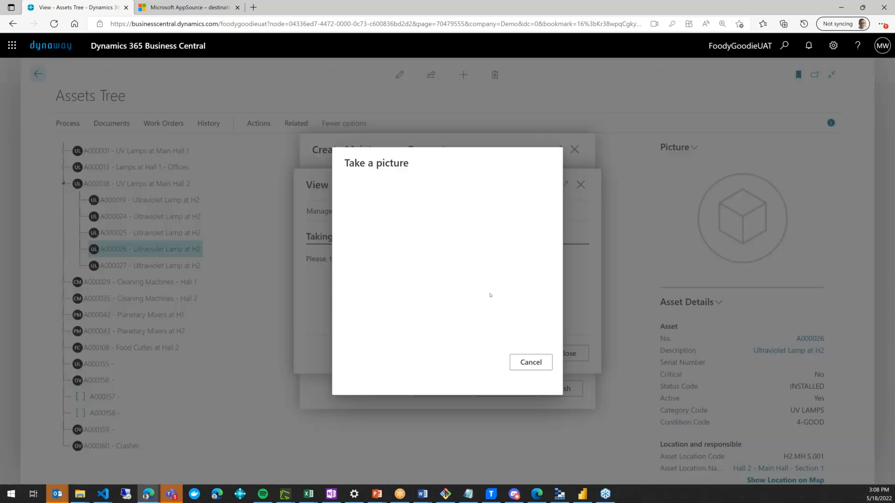
left_click(447, 311)
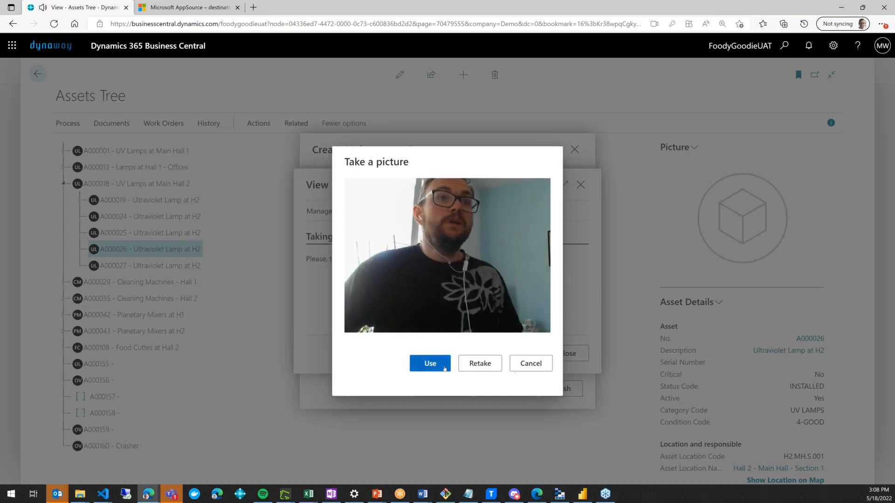
left_click(430, 364)
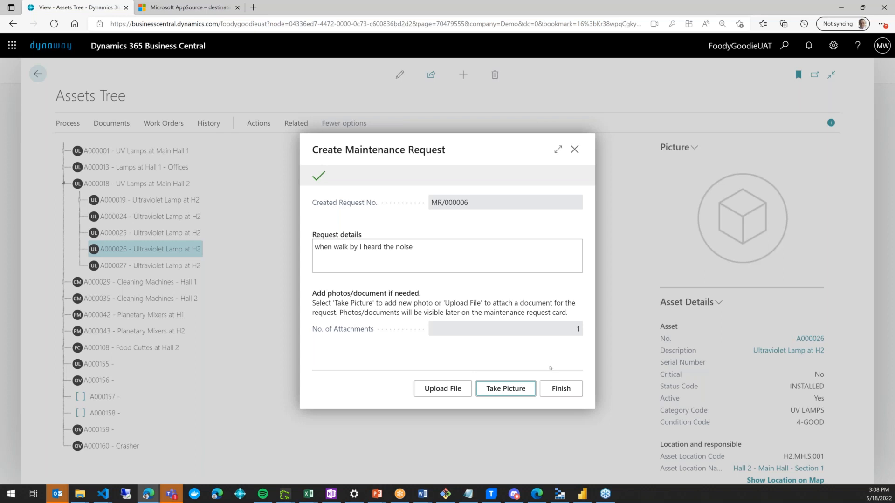
left_click(561, 389)
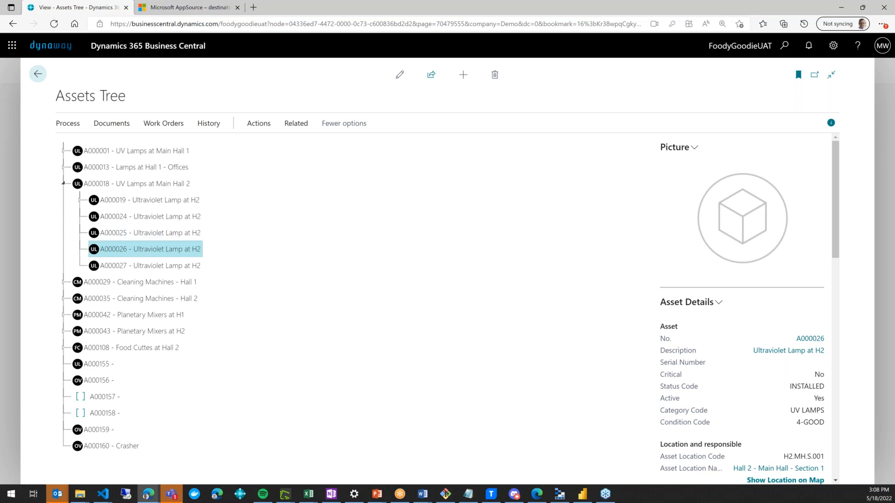
left_click(38, 74)
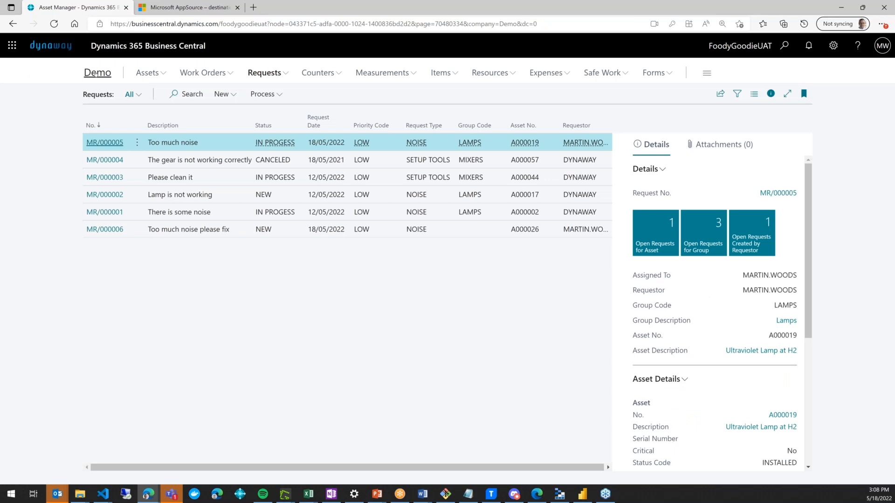
Return to the Demo company's home page and view the Requests activity tiles
left_click(96, 73)
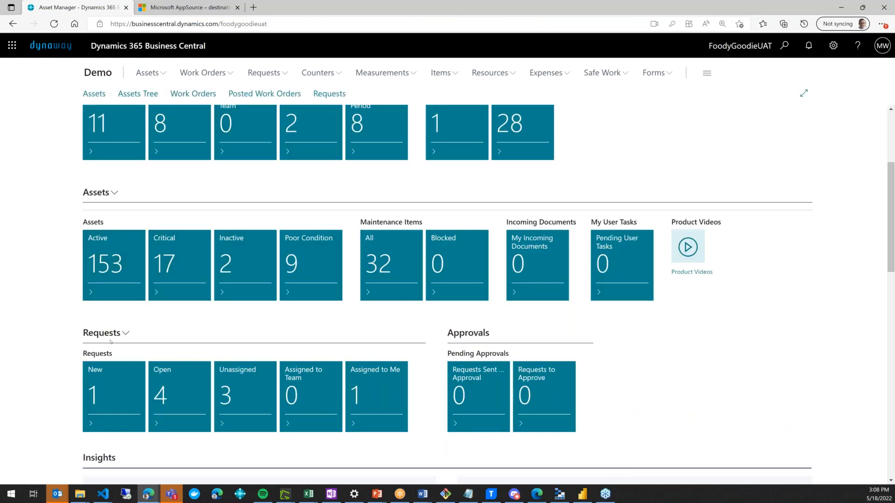
left_click(122, 332)
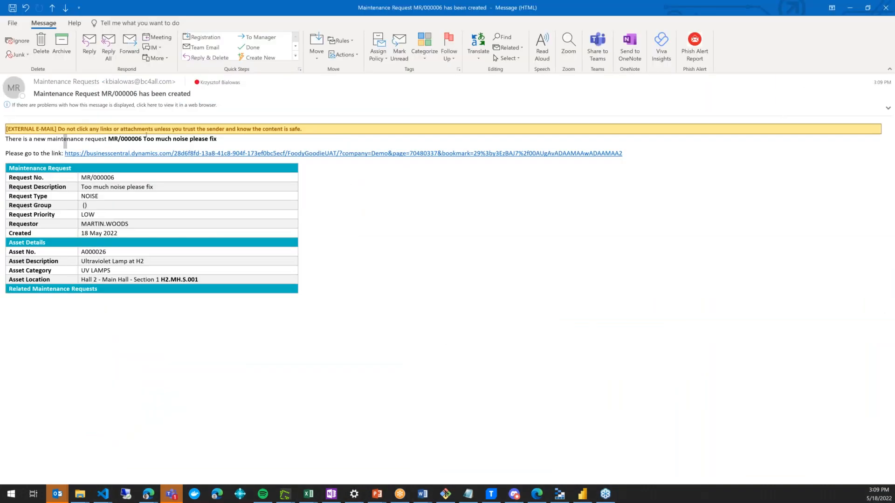
Review the Outlook e-mail notification about the new maintenance request, including its description, request and asset details, and close the message
left_click_drag(47, 139, 154, 140)
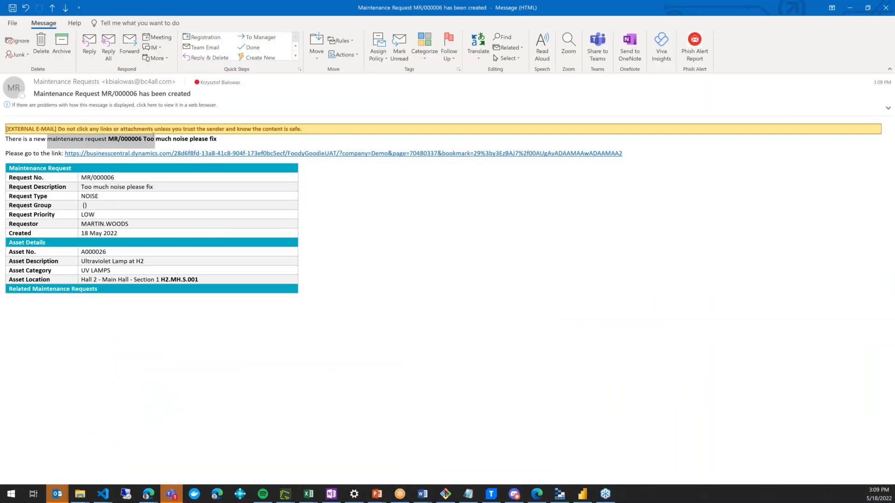
left_click(140, 137)
left_click_drag(121, 139, 217, 139)
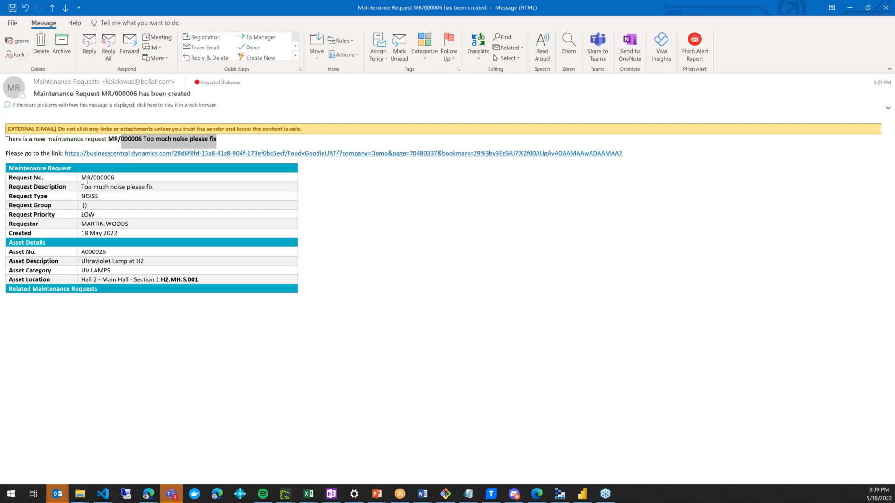
left_click_drag(199, 160, 203, 281)
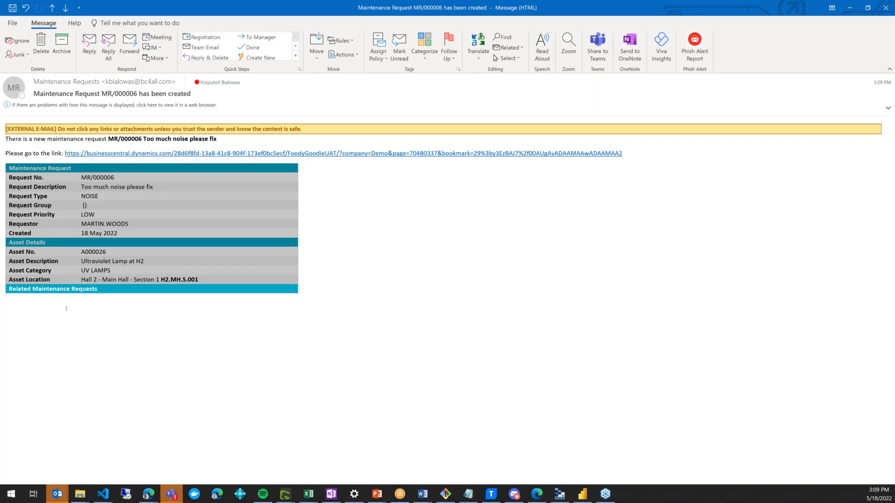
left_click(59, 290)
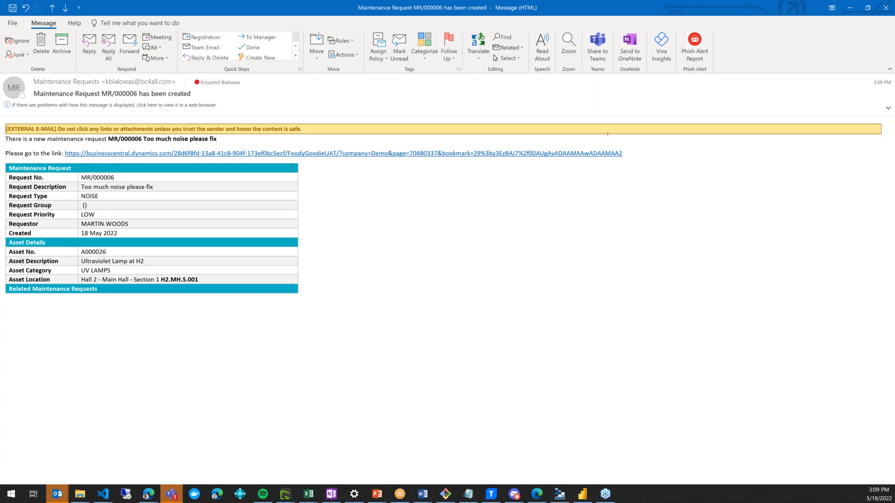
left_click(887, 14)
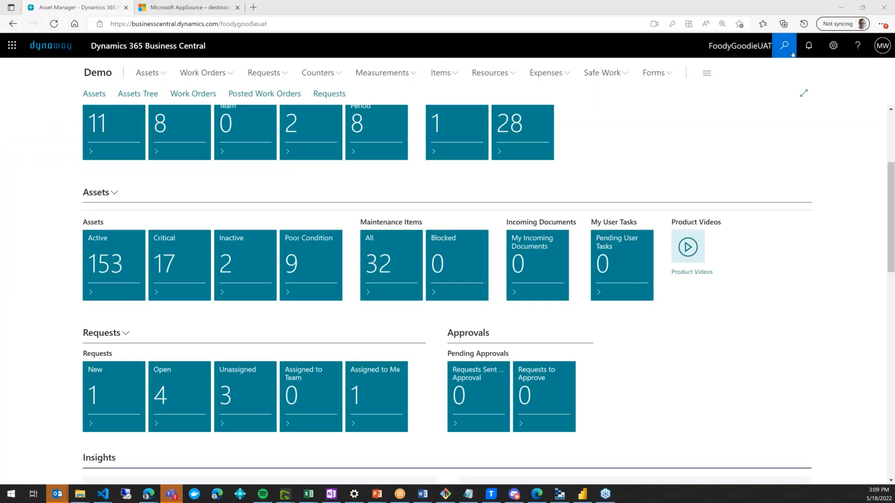
Search for "main re", go to Maintenance Request Setup, and check the Notification Type choices while keeping E-mail
left_click(793, 54)
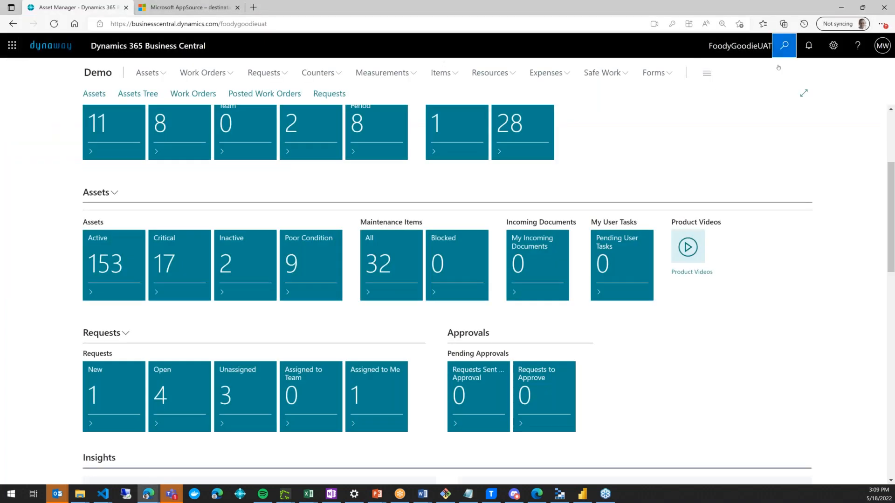
type("main re")
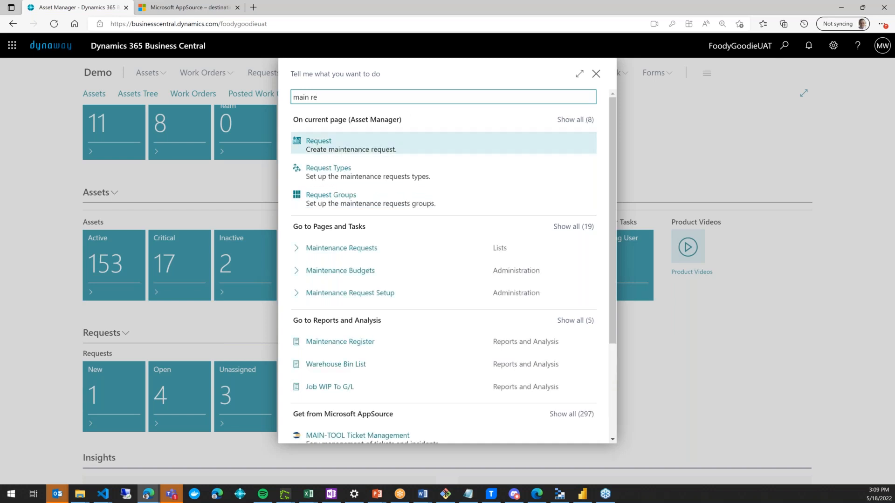
left_click(364, 293)
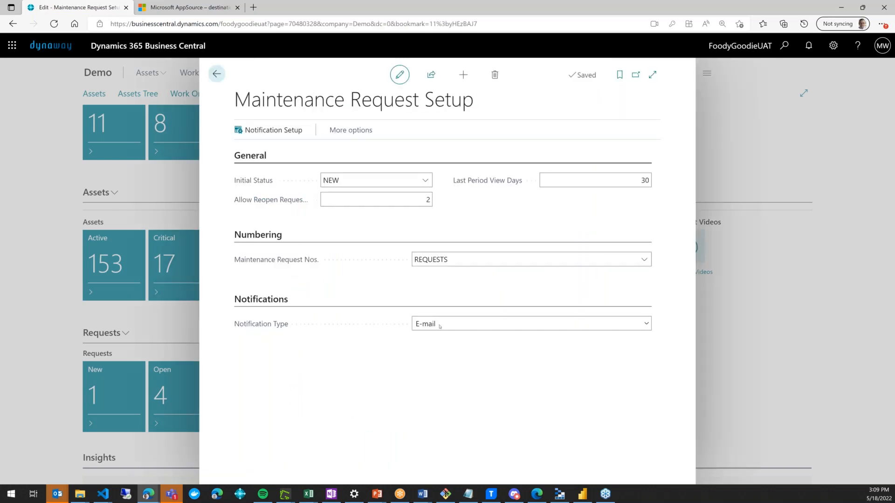
left_click(452, 329)
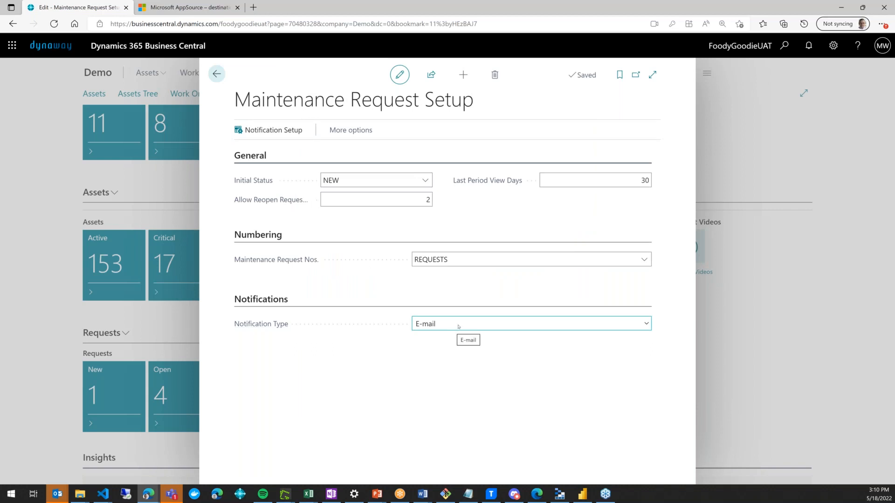
left_click(459, 326)
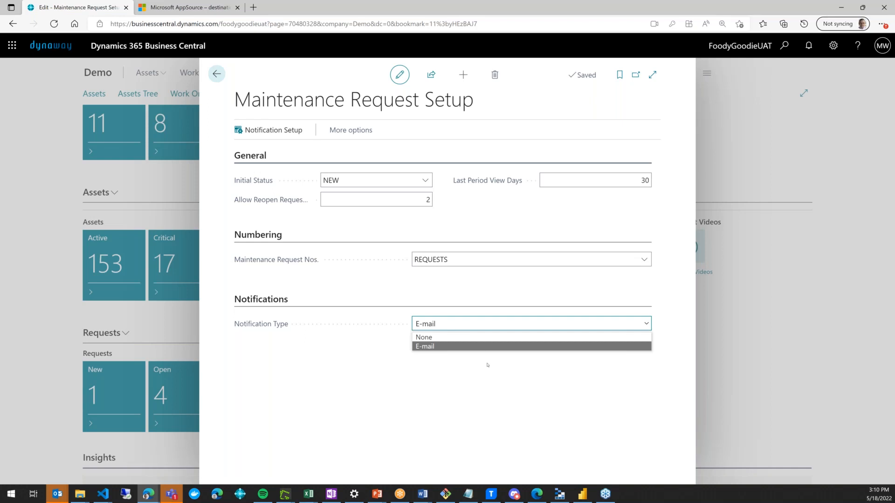
left_click(466, 401)
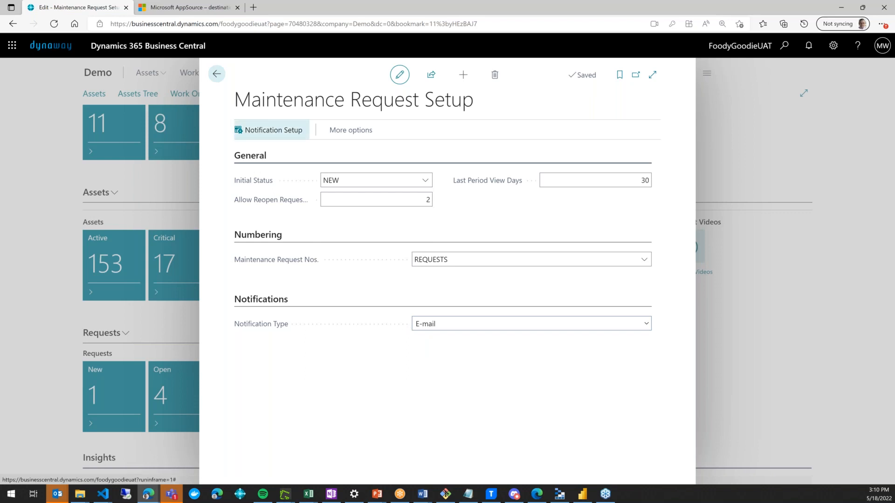
Examine the Email Notification Setup's default recipient, event notifications, group e-mails and additional general fields, and leave both setup pages without changes
left_click(264, 131)
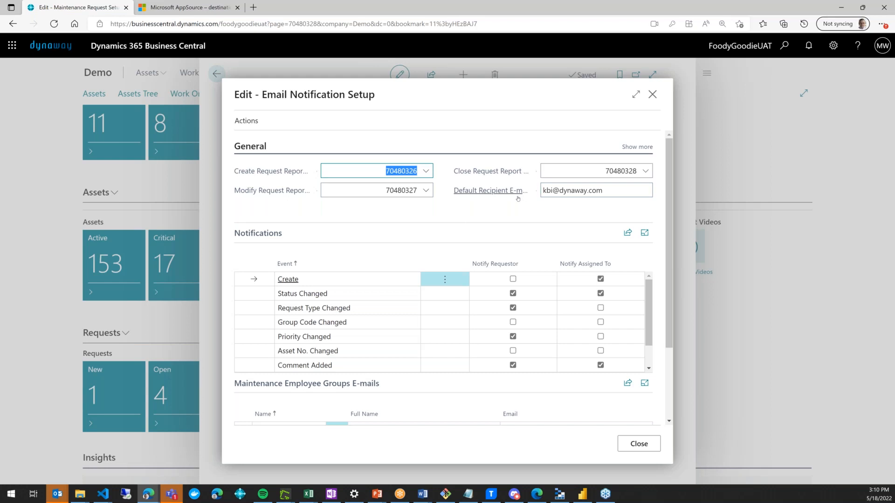
mouse_move(521, 196)
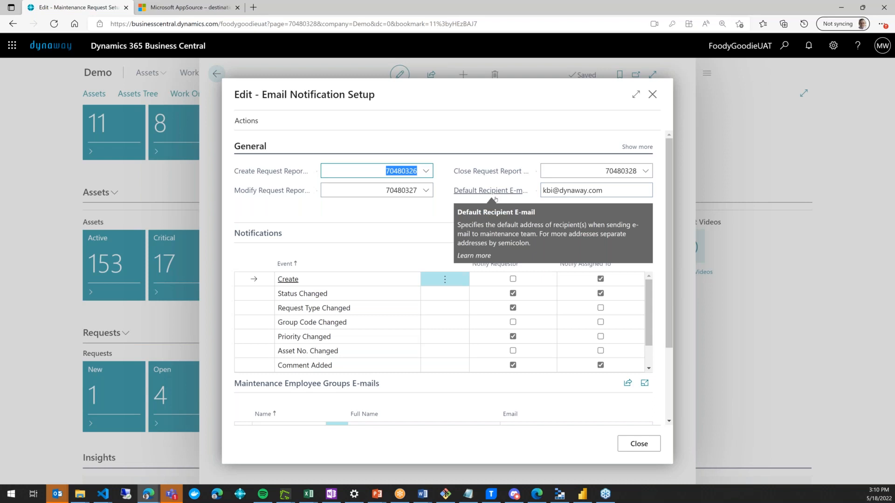
scroll(364, 261, "down", 1)
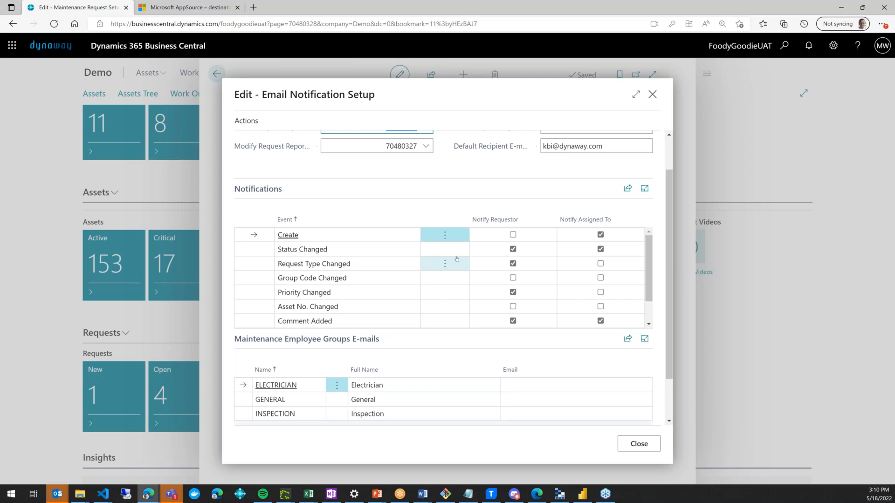
mouse_move(497, 224)
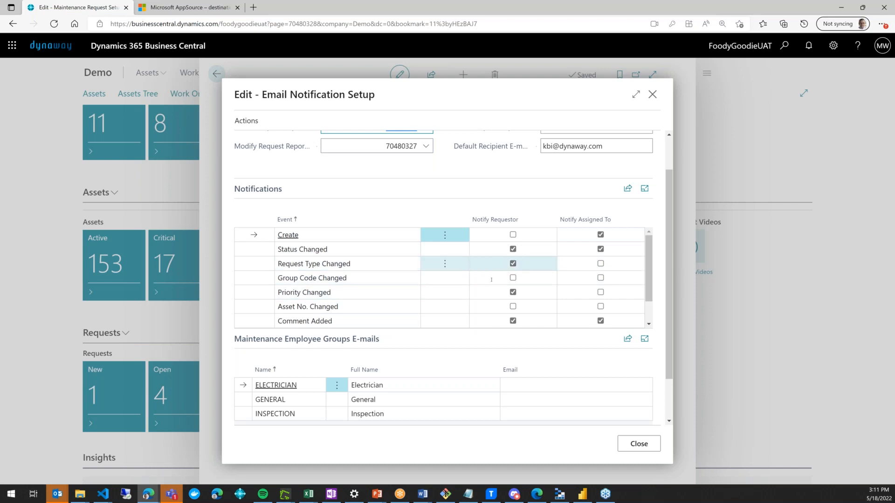
scroll(439, 387, "down", 2)
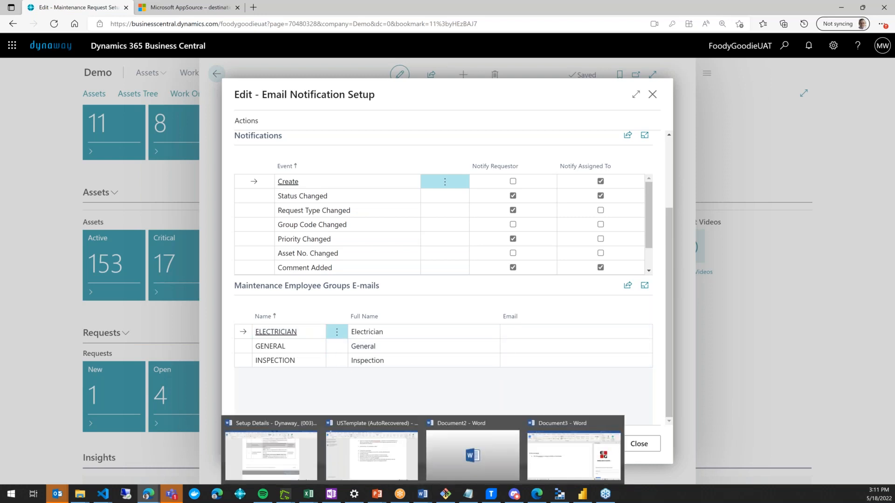
scroll(517, 264, "up", 3)
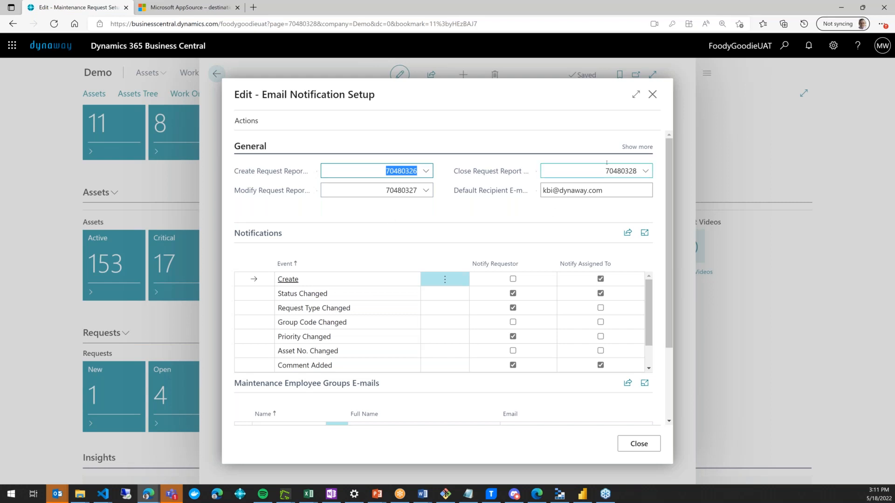
left_click(637, 147)
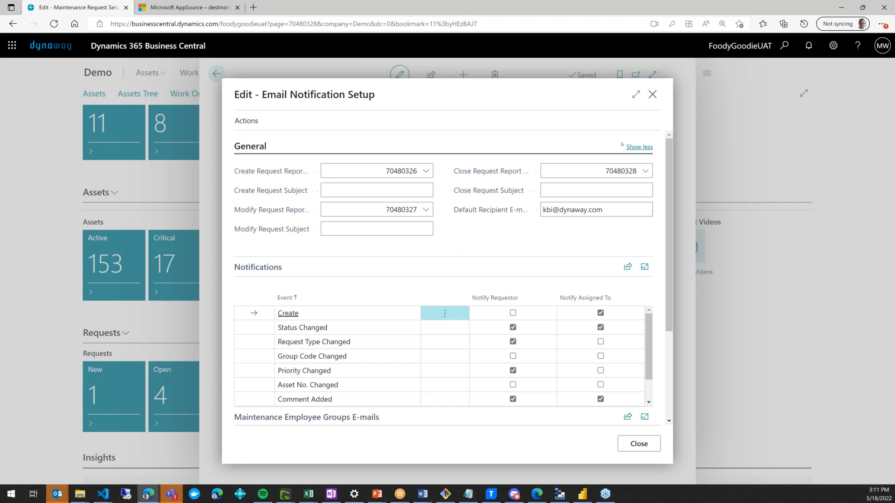
left_click(638, 147)
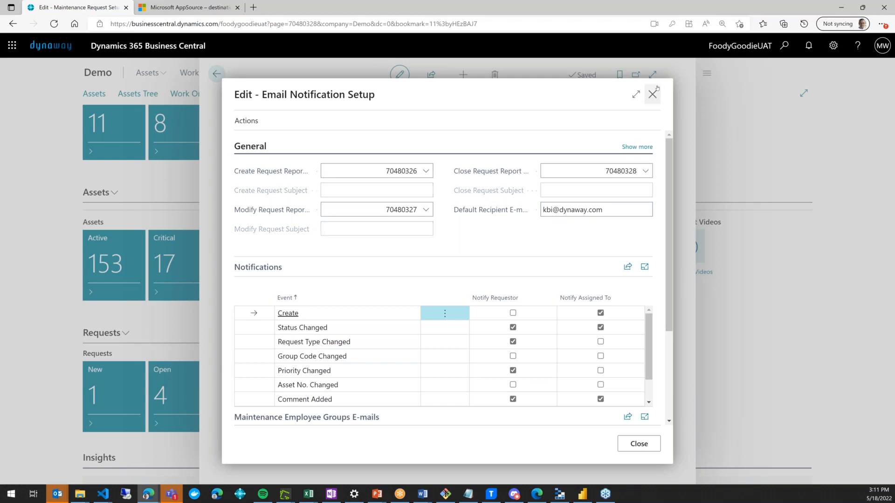
left_click(656, 88)
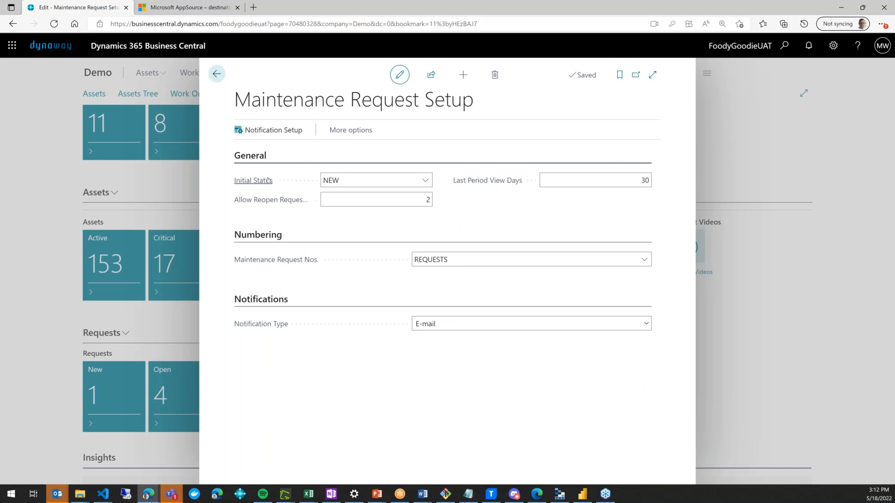
left_click(217, 75)
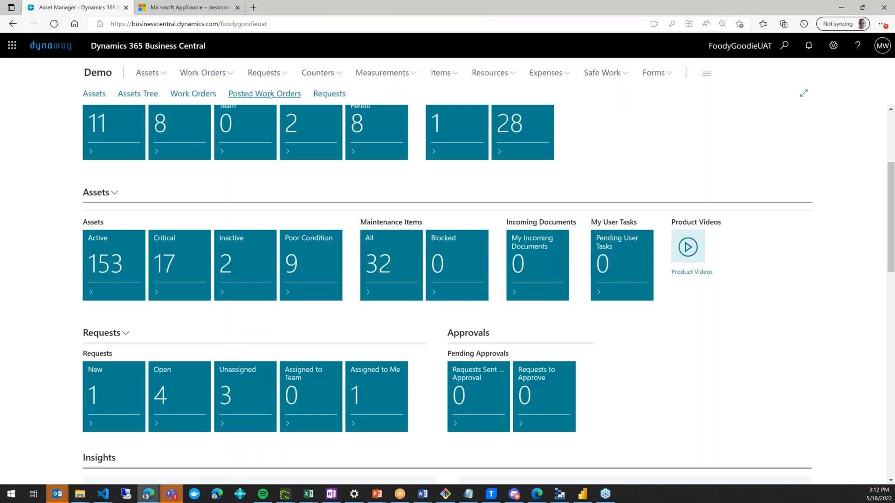
Open the "Too much noise please fix" request from the Requests list and assign it to the listed individual user
left_click(264, 73)
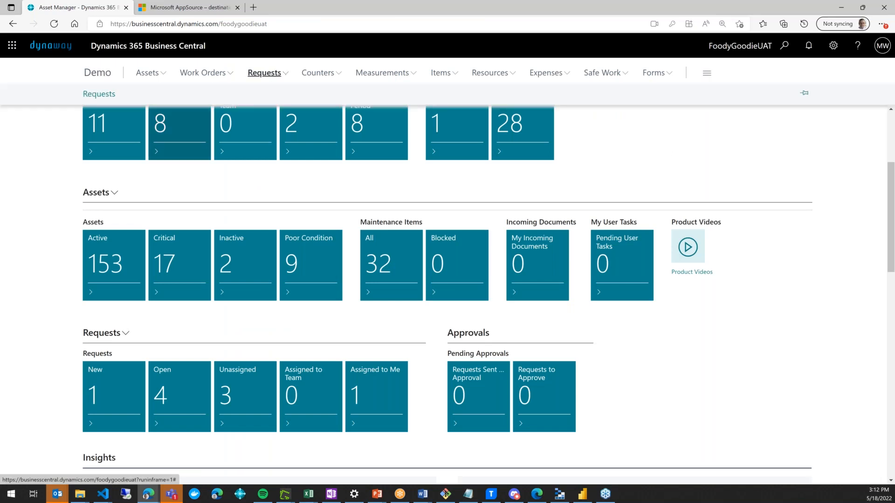
left_click(96, 96)
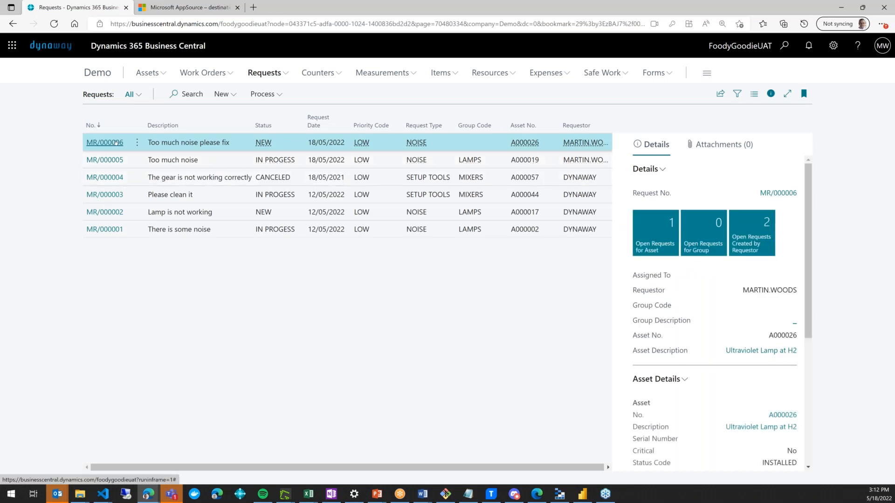
left_click(116, 143)
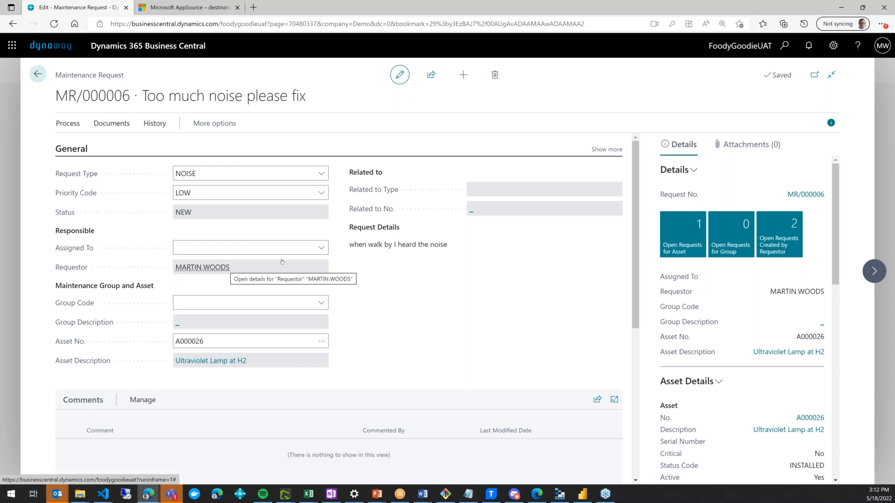
left_click(321, 248)
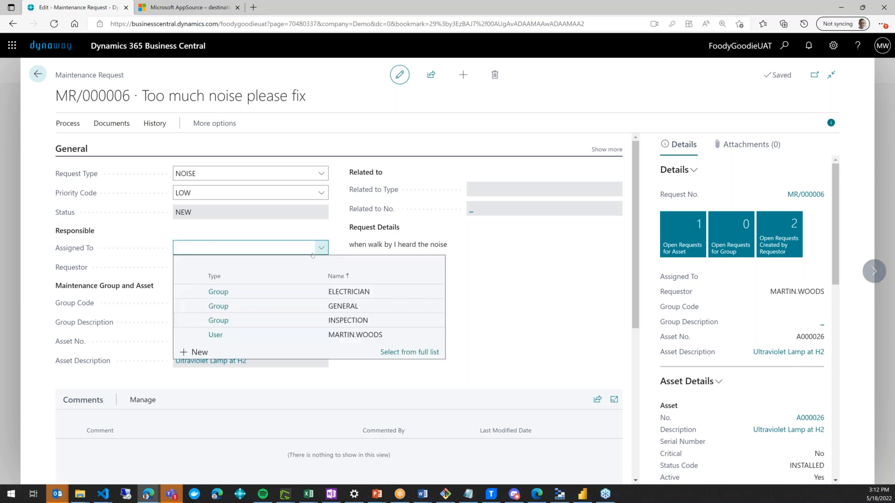
left_click(254, 335)
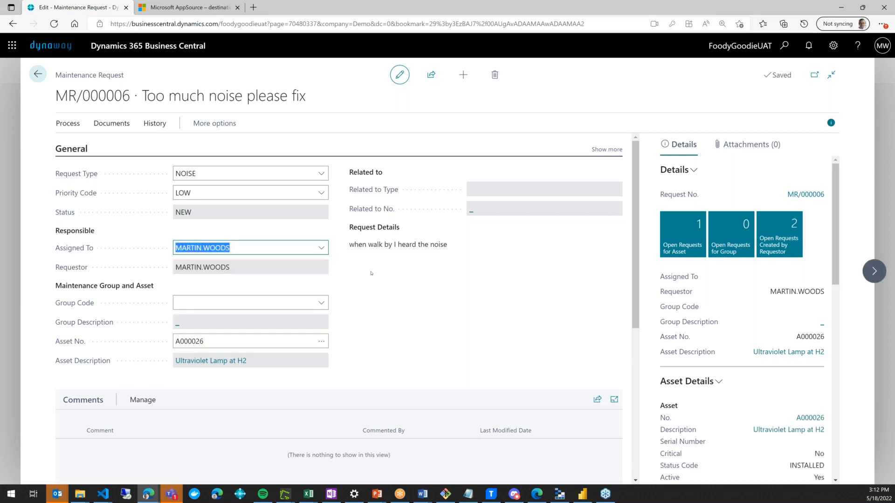
double_click(373, 245)
left_click(383, 314)
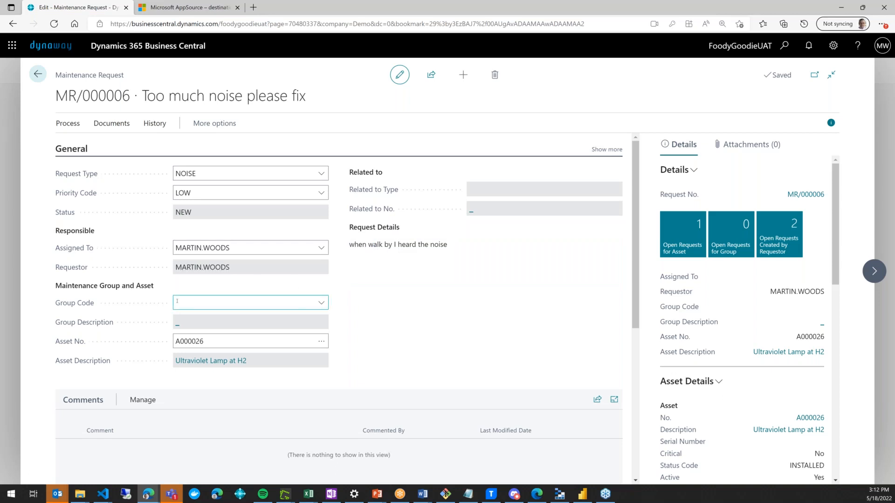
Add the comment "We working on it and it will be done asap" to the maintenance request
left_click(185, 341)
scroll(376, 314, "down", 5)
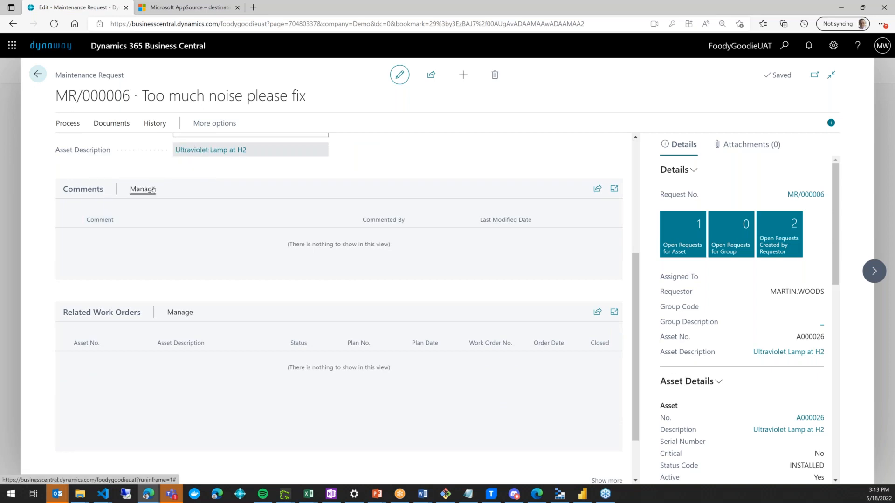
left_click(154, 190)
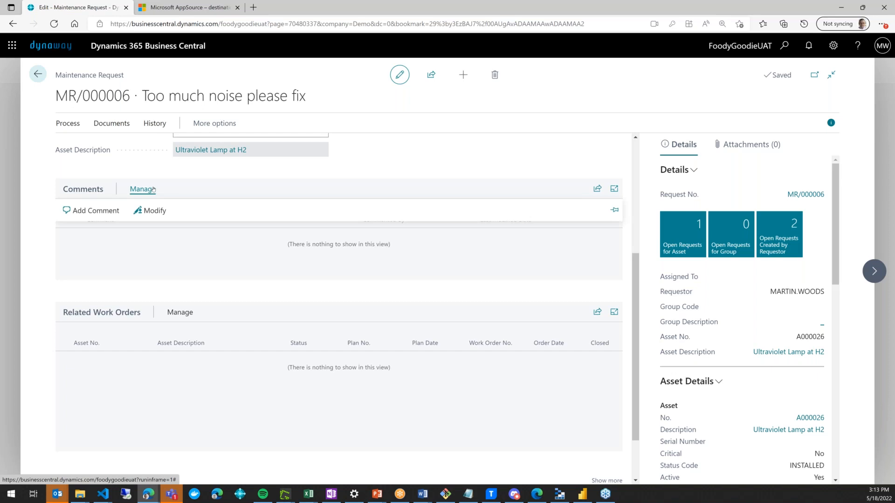
left_click(95, 211)
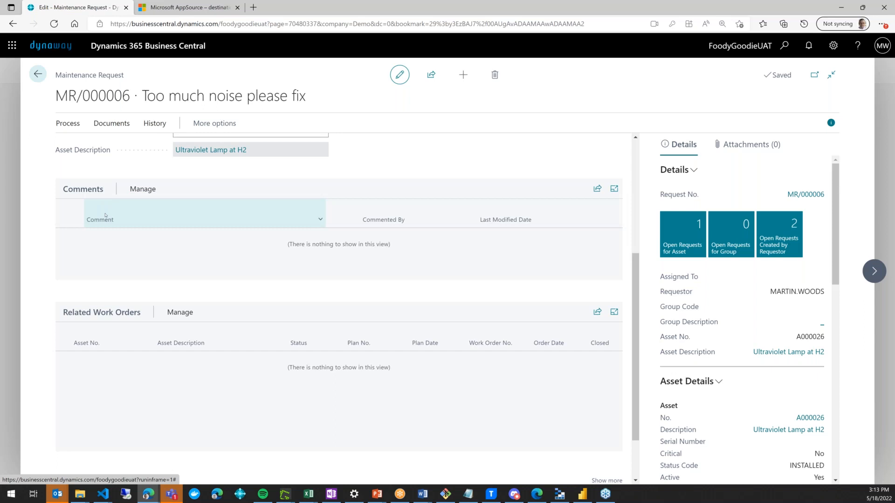
type("a")
key("BackSpace")
type("We working on it p")
key("BackSpace")
type("and it will be done asap")
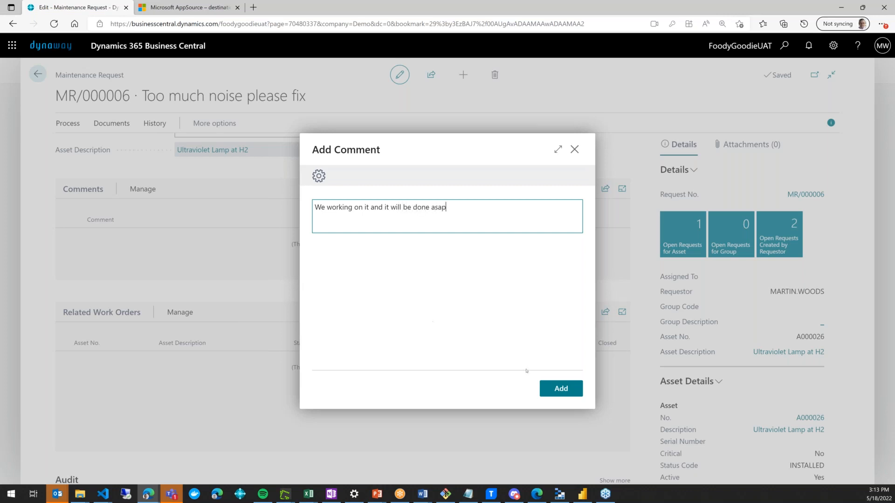
left_click(578, 388)
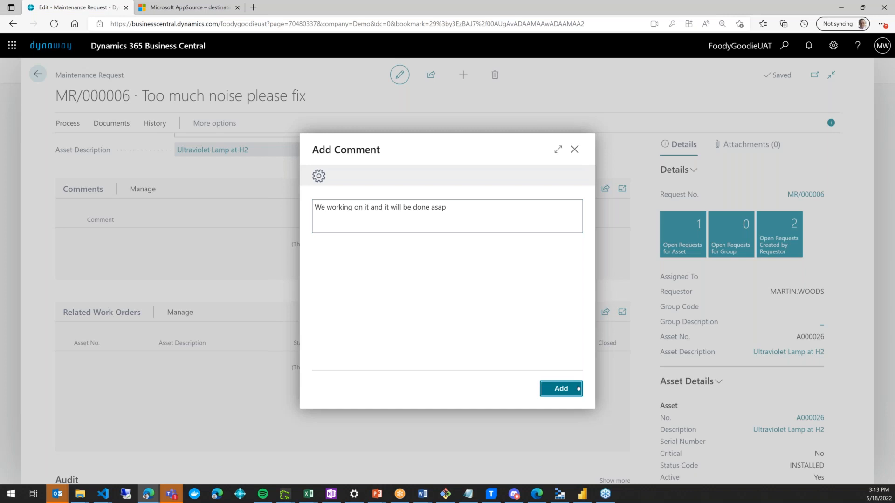
left_click(579, 383)
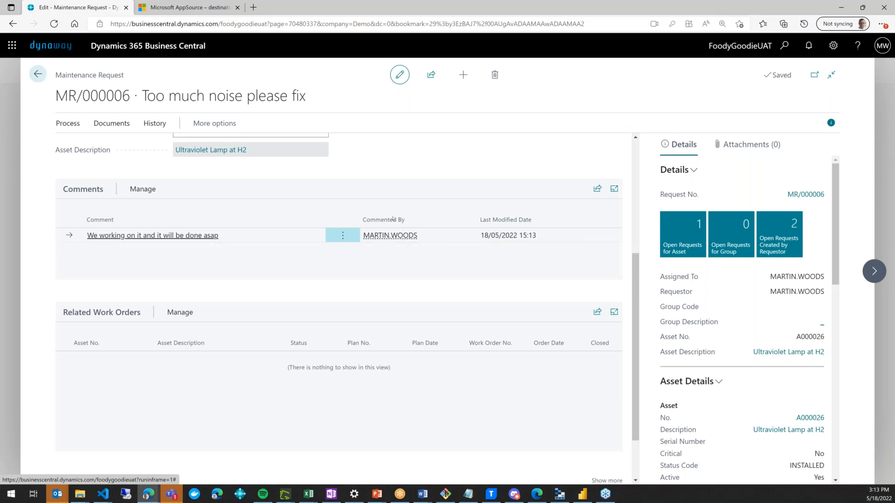
Change the "Too much noise please fix" request's status to IN PROGESS
left_click(73, 123)
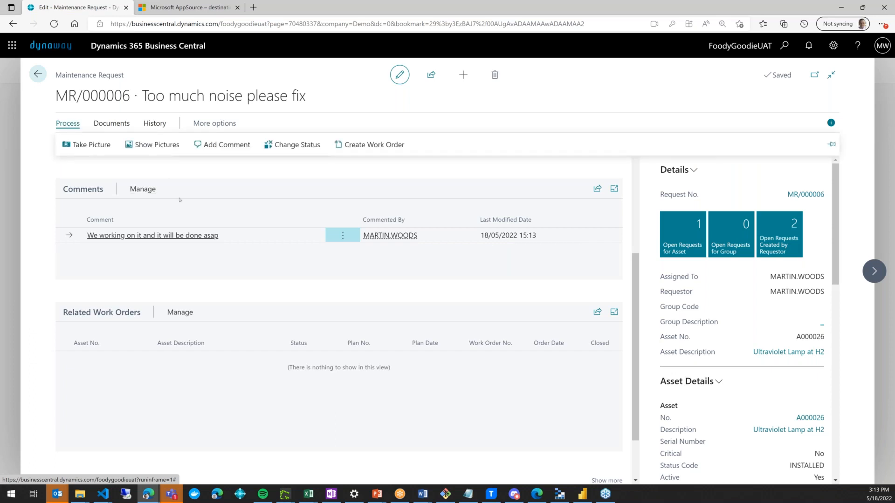
left_click(314, 147)
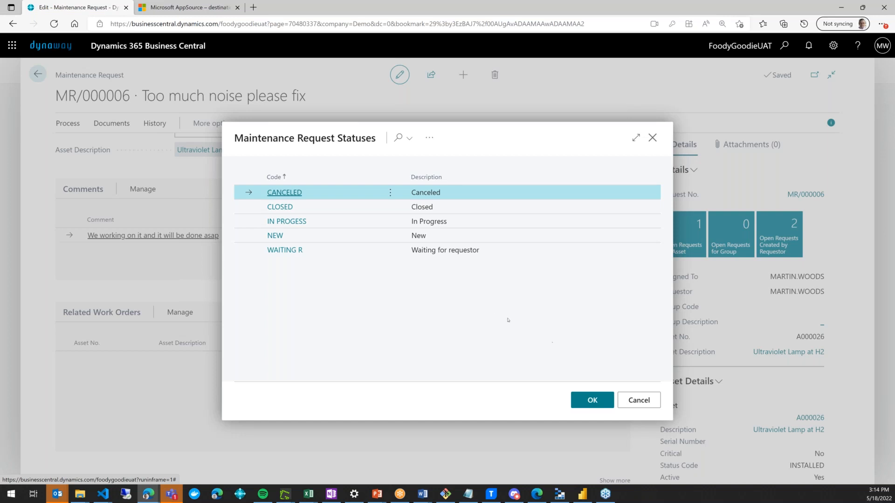
left_click(373, 222)
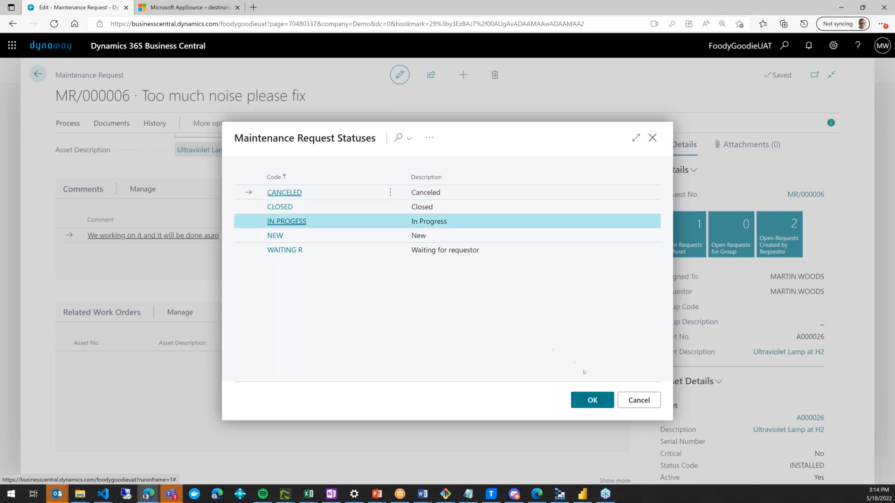
left_click(599, 407)
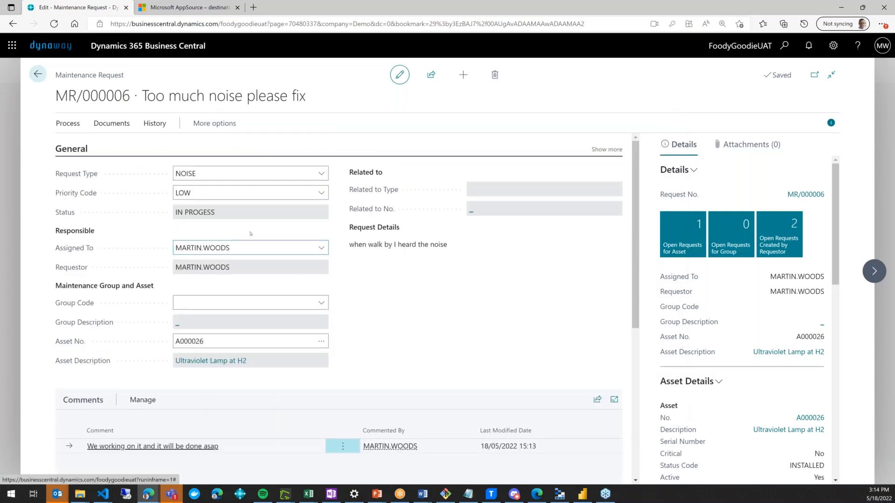
Create a one-off work order from the request, described as "Change the part of the lamp" with category LAMP CHANGE, and finish the wizard
scroll(276, 234, "down", 5)
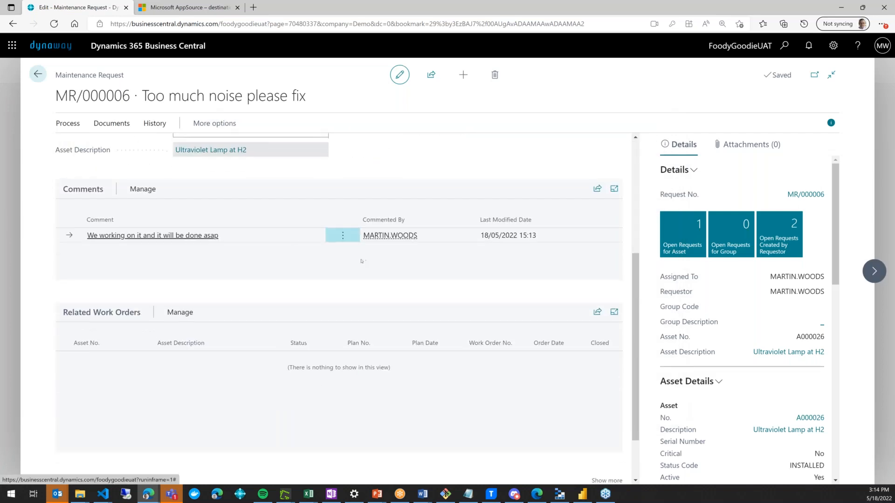
left_click(79, 124)
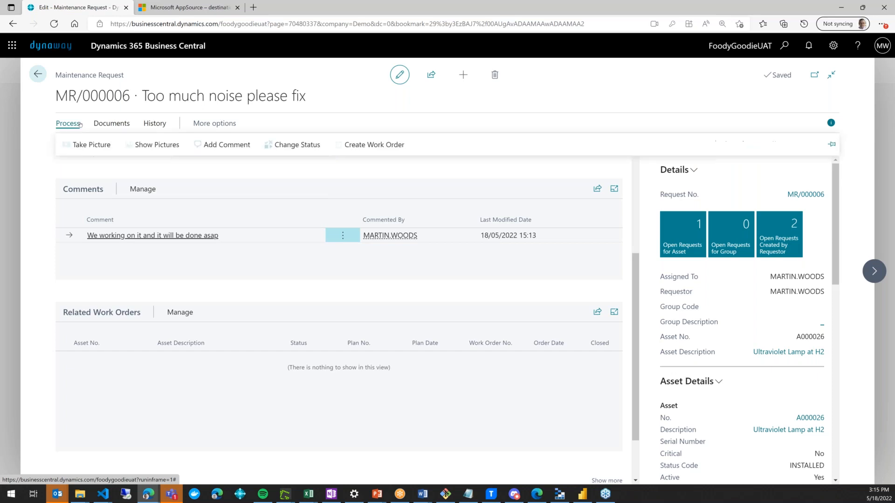
left_click(389, 145)
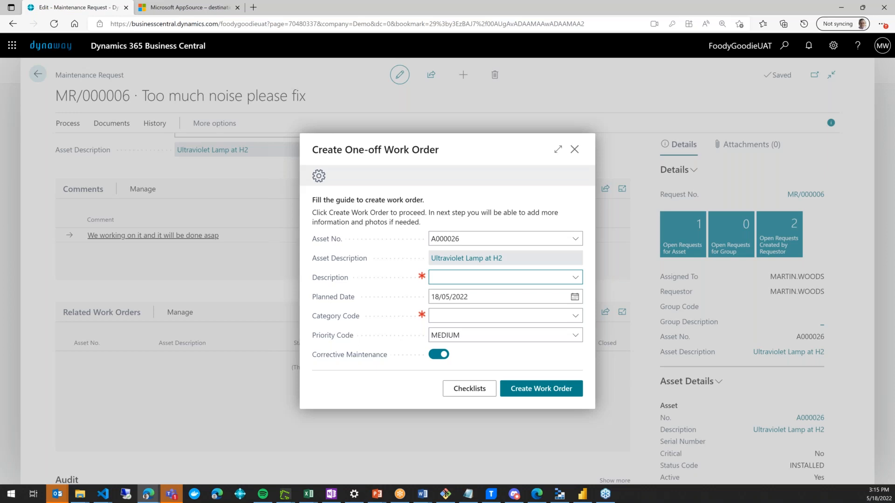
type("Change the part of the lamp")
key("Tab")
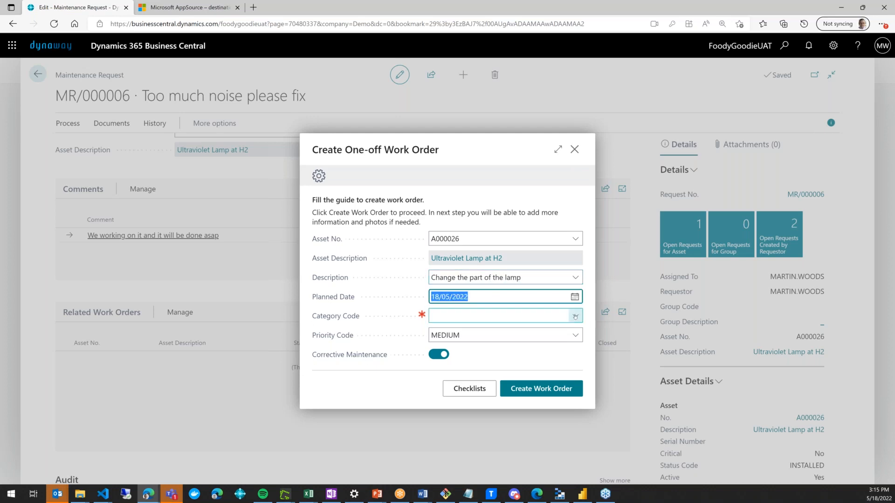
left_click(576, 316)
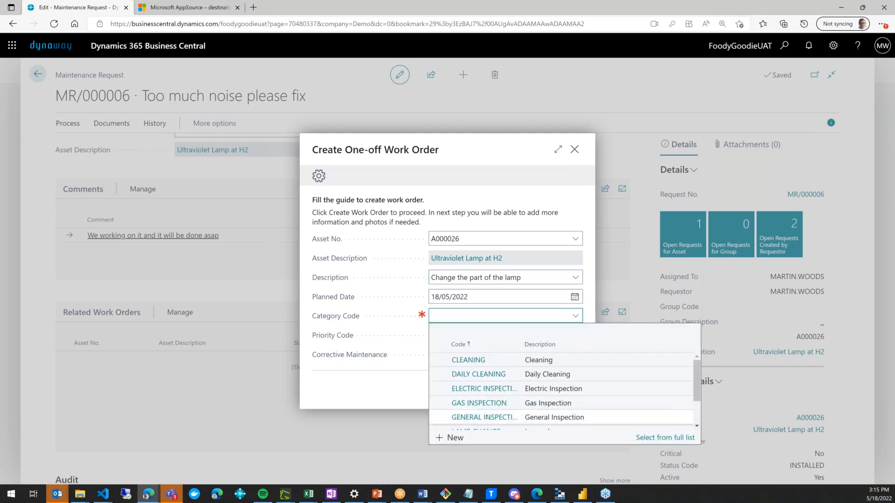
scroll(488, 418, "down", 2)
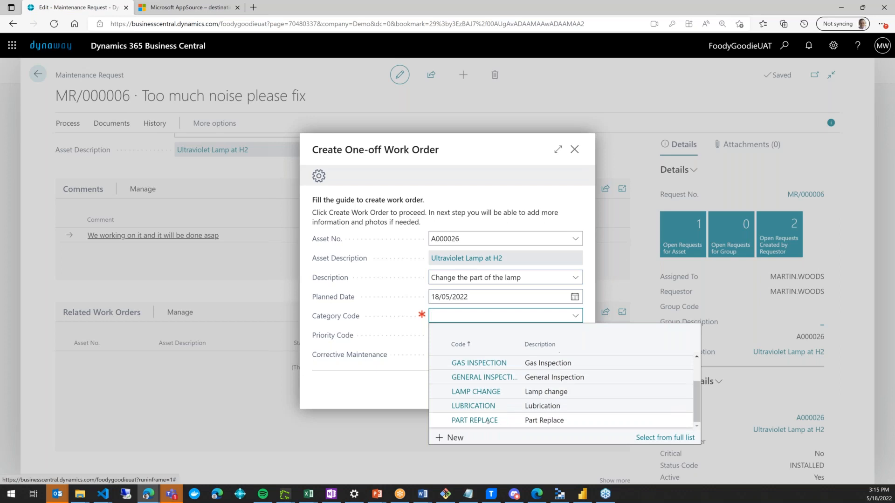
left_click(487, 392)
left_click(531, 394)
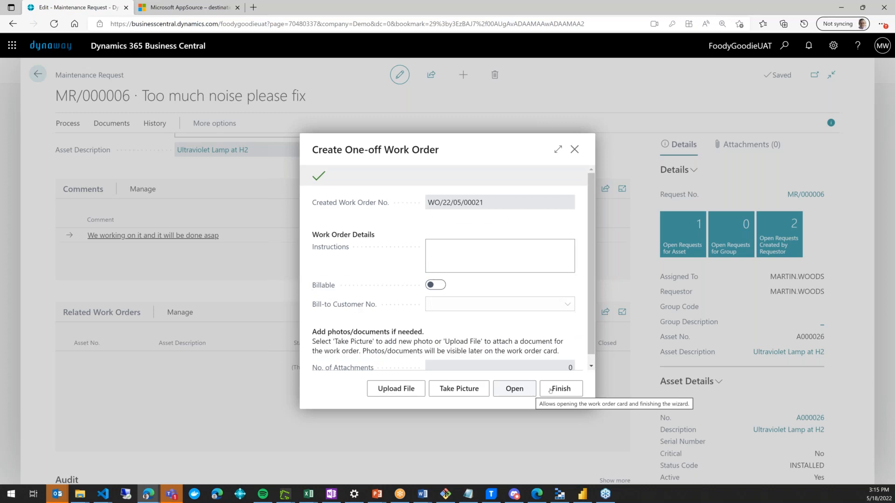
left_click(558, 389)
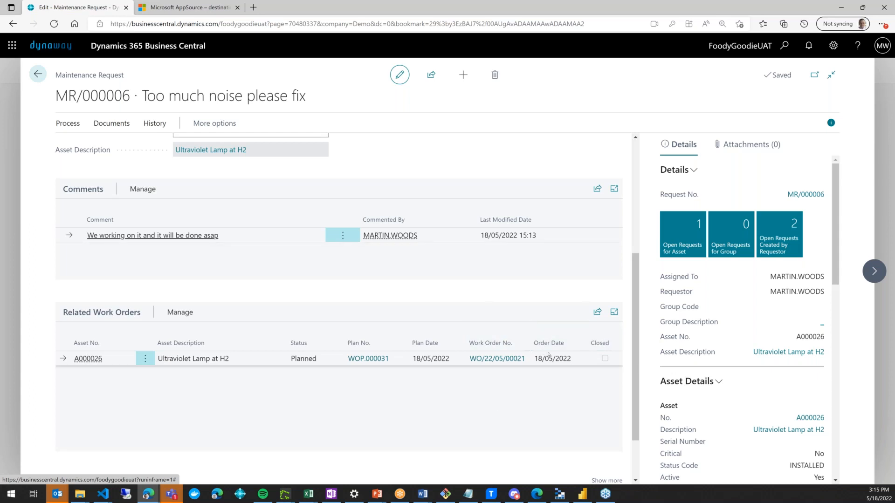
Change the maintenance request's status to CLOSED
scroll(538, 383, "down", 2)
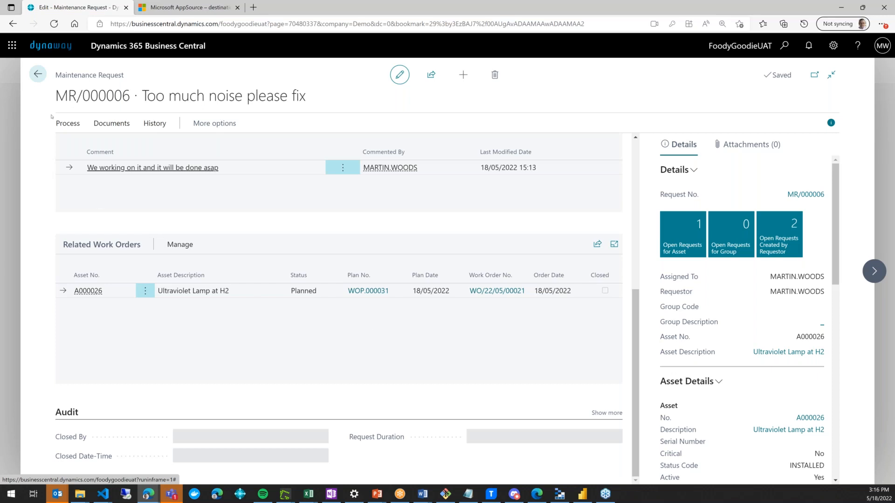
left_click(67, 123)
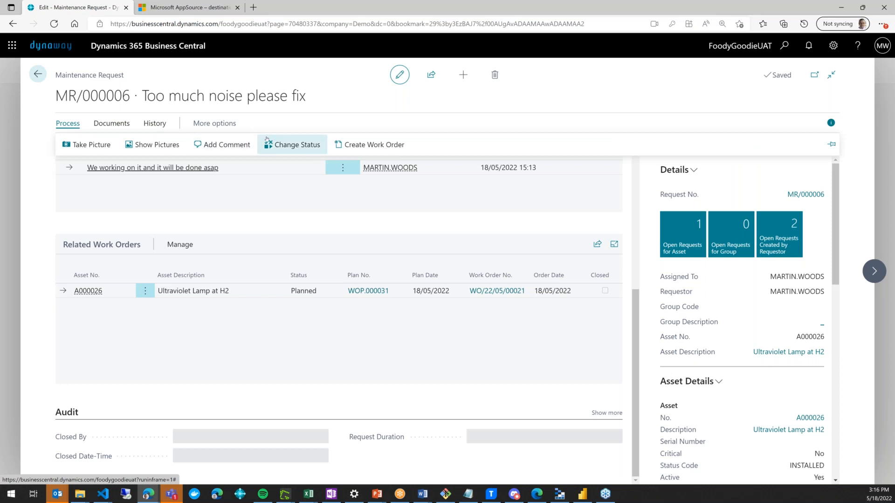
left_click(293, 144)
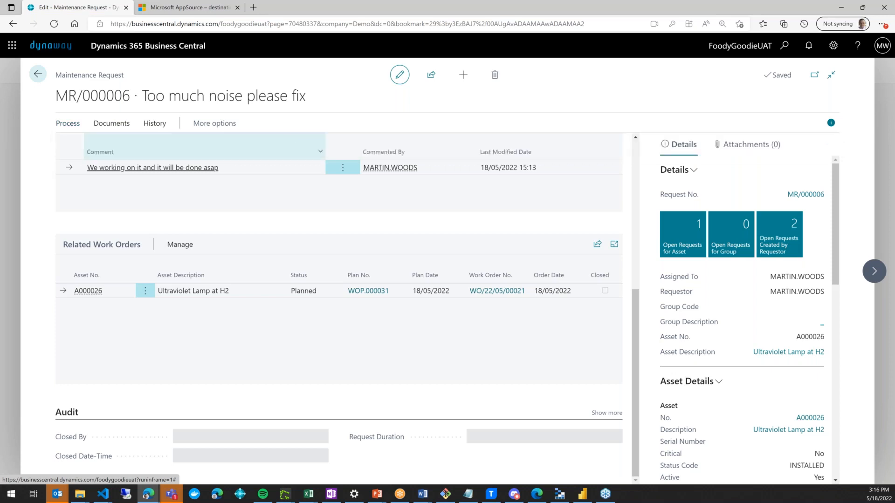
left_click(281, 208)
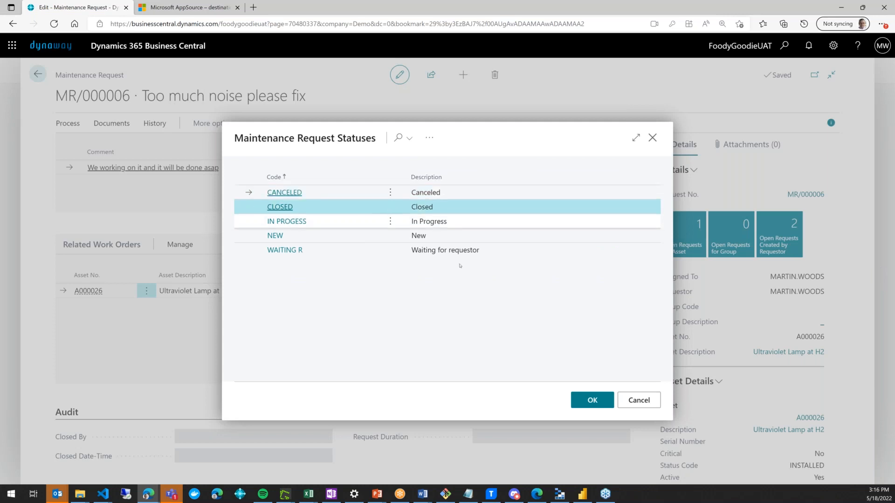
left_click(603, 397)
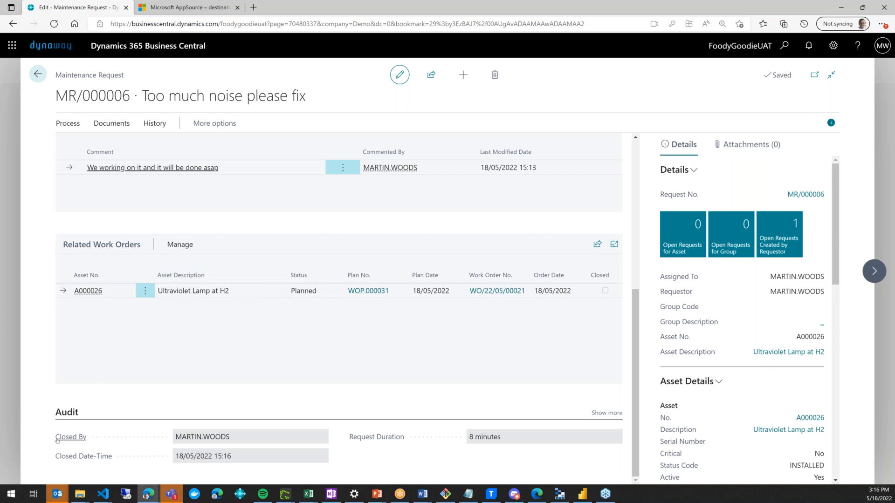
Review the closed request's audit fields, history options, general details and attached picture
mouse_move(74, 439)
left_click(159, 124)
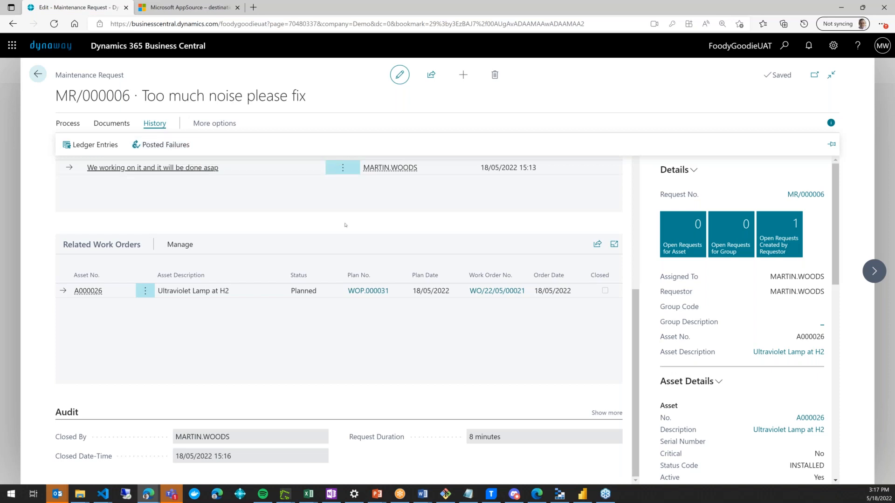
scroll(337, 220, "up", 5)
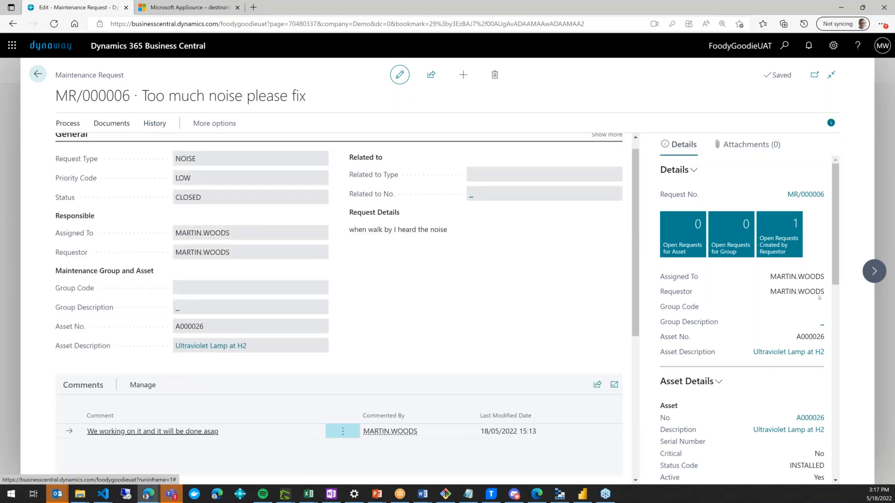
scroll(819, 297, "down", 10)
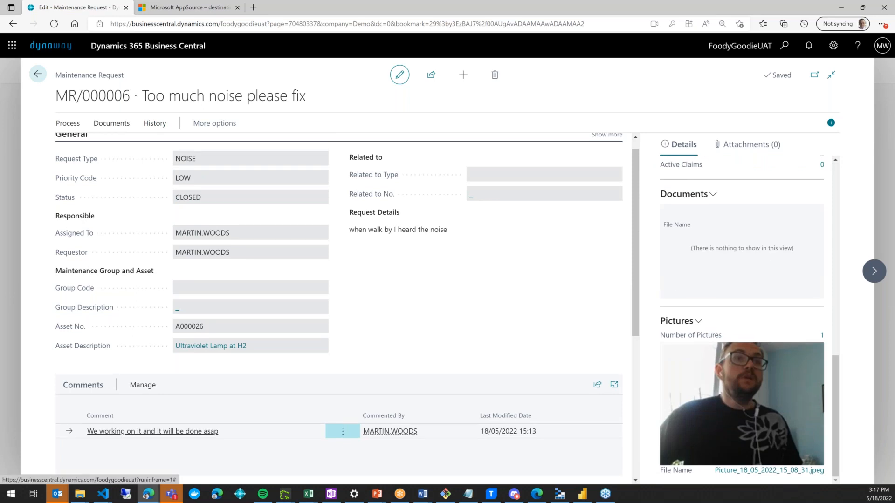
Return to the Demo role center and examine the Maintenance Request Duration per Type chart for NOISE and SETUP TOOLS
left_click(33, 75)
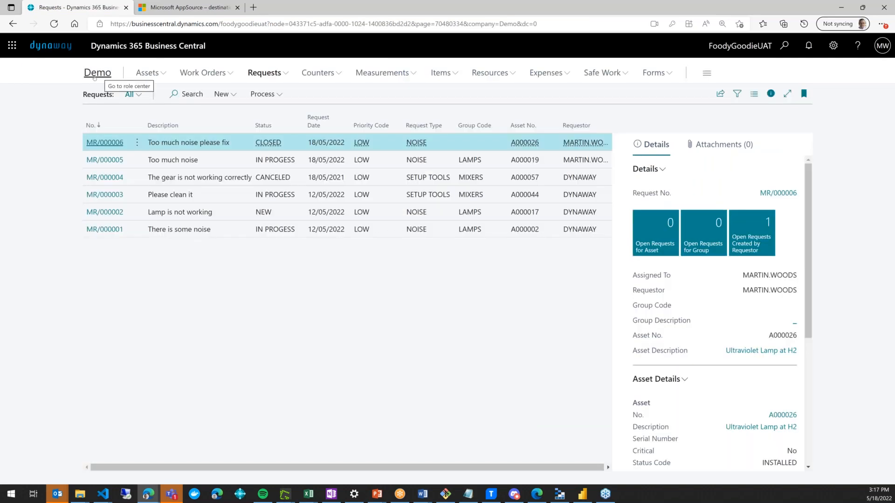
left_click(94, 78)
scroll(856, 243, "down", 5)
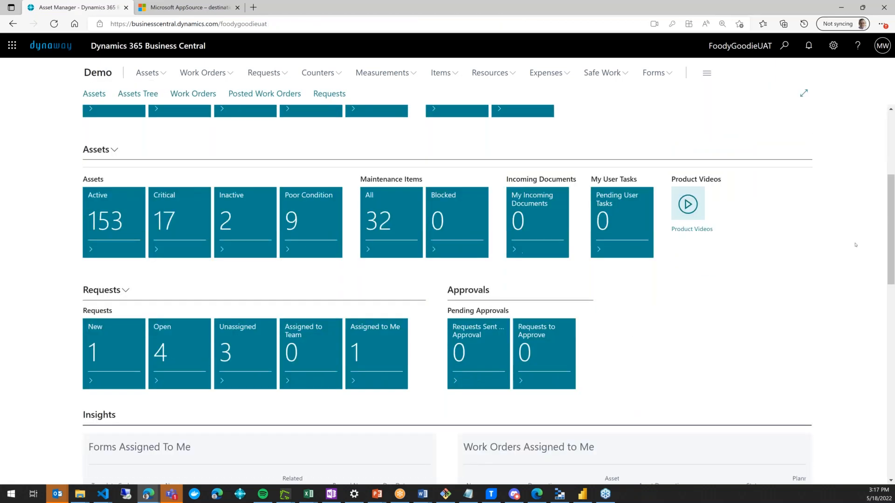
scroll(856, 243, "down", 10)
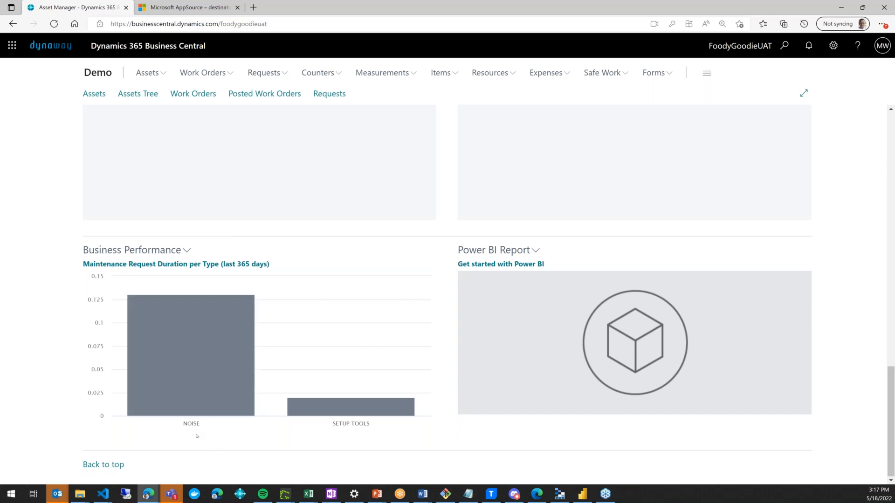
mouse_move(137, 329)
mouse_move(158, 279)
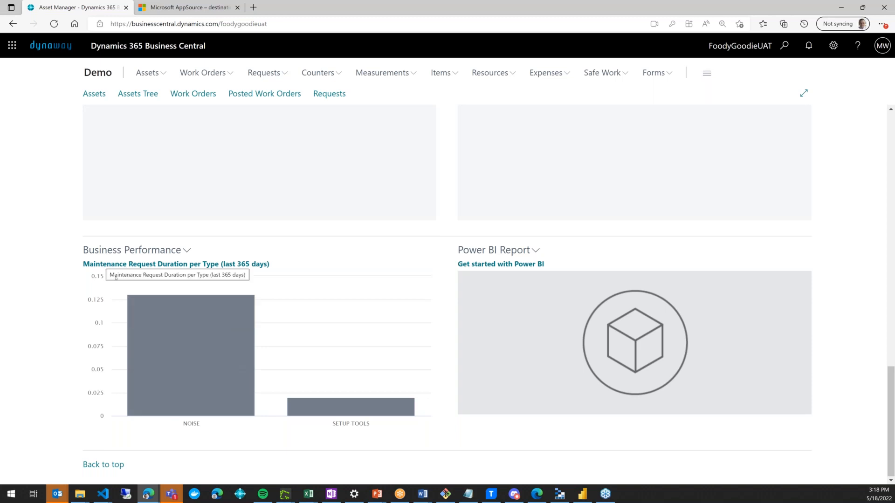
mouse_move(224, 299)
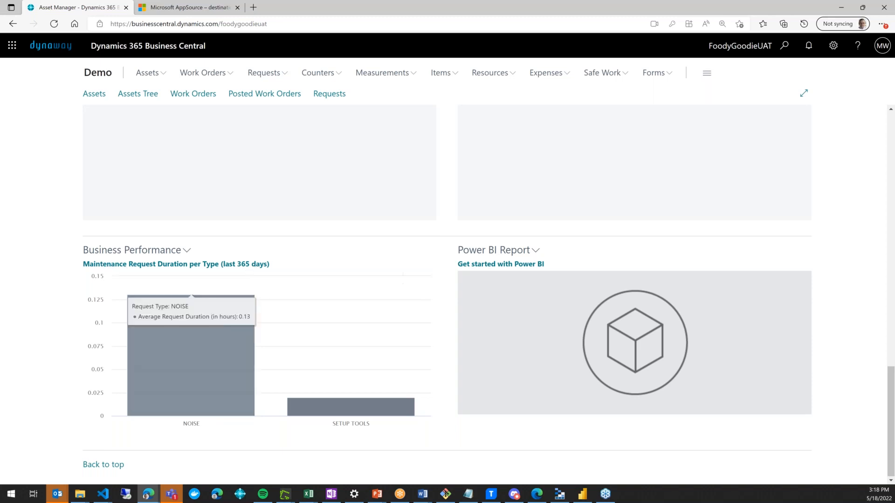
mouse_move(192, 417)
mouse_move(307, 409)
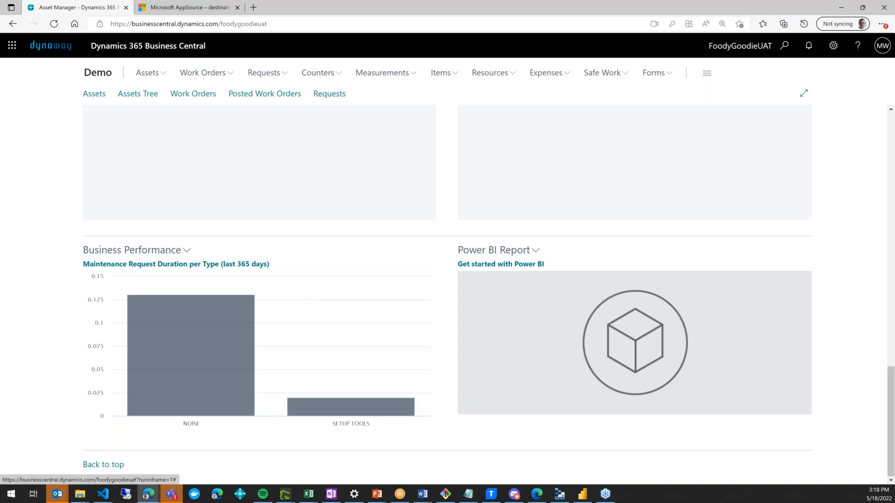
Open the closed "Too much noise please fix" request from the Requests list and reopen it with status IN PROGESS
left_click(326, 95)
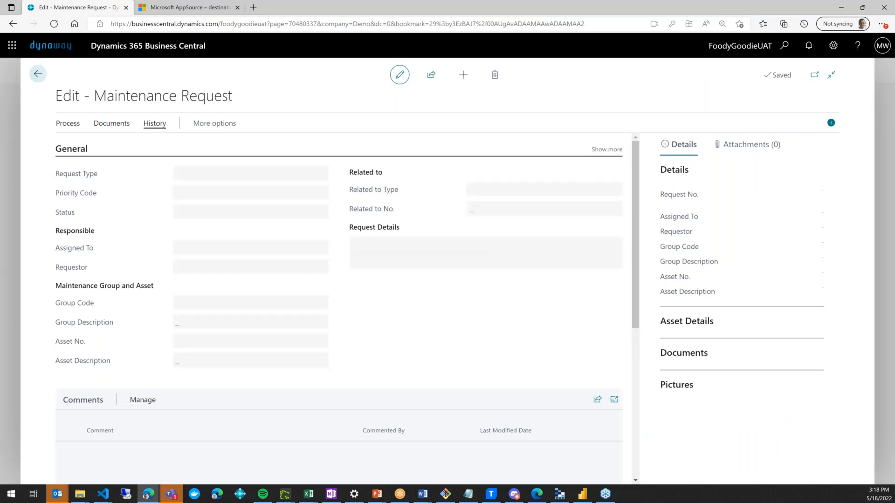
left_click(74, 124)
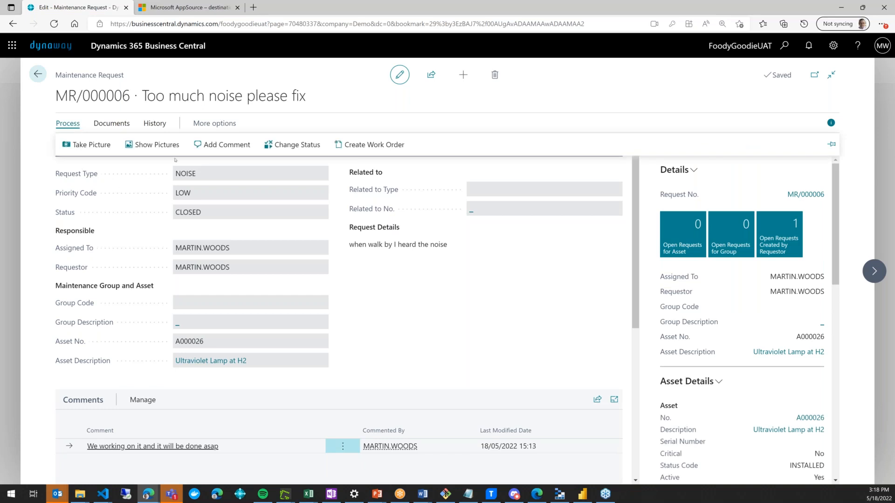
left_click(316, 146)
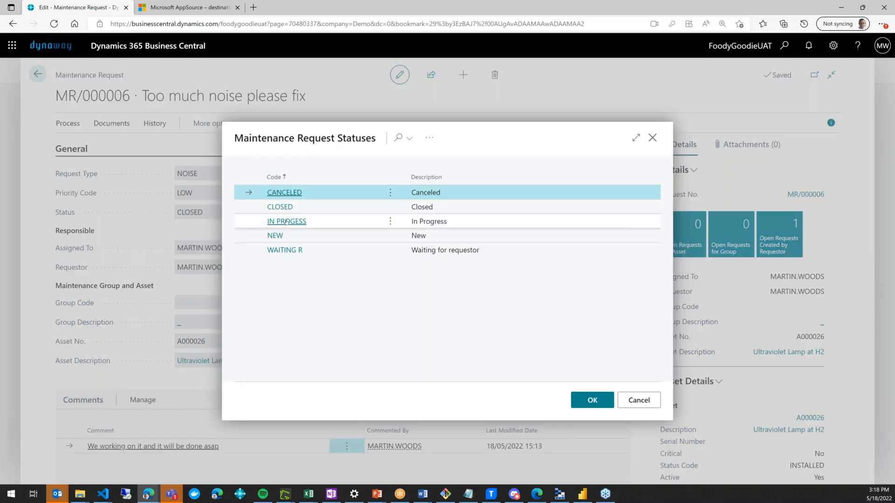
left_click(326, 222)
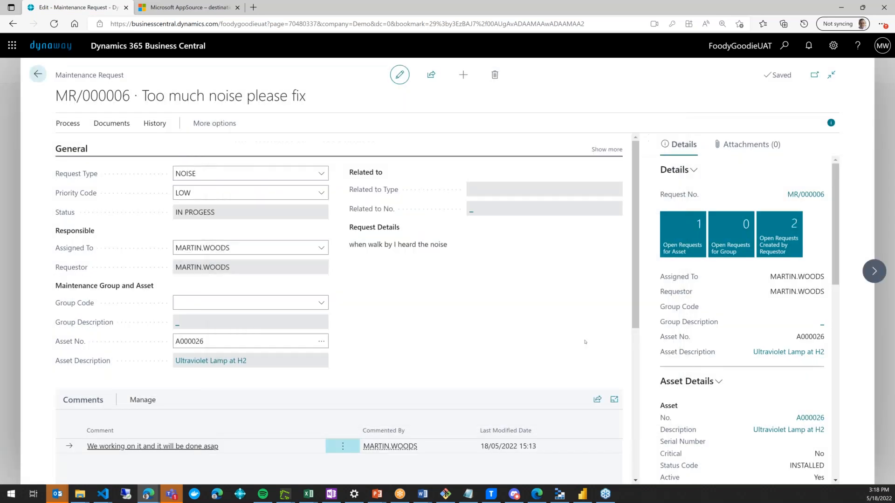
Search for "req set", set the allowed request reopening value to 0 in Maintenance Request Setup, and return to the request
left_click(786, 54)
type("req set")
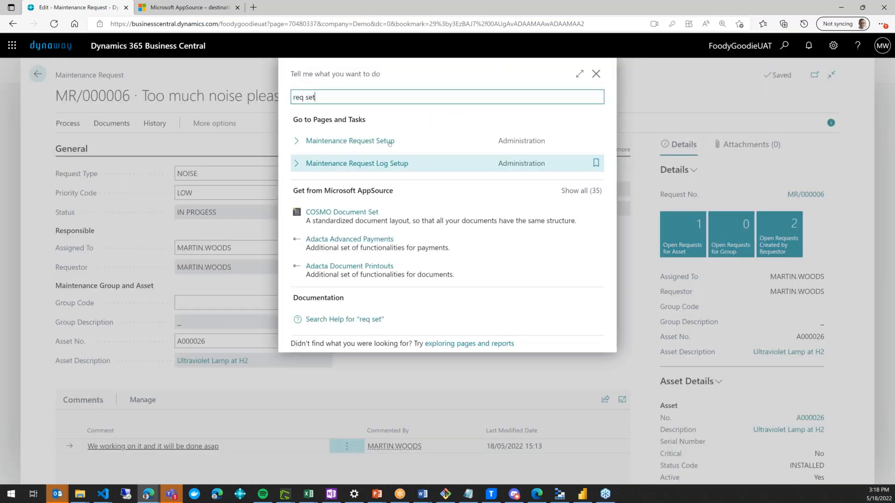
left_click(382, 142)
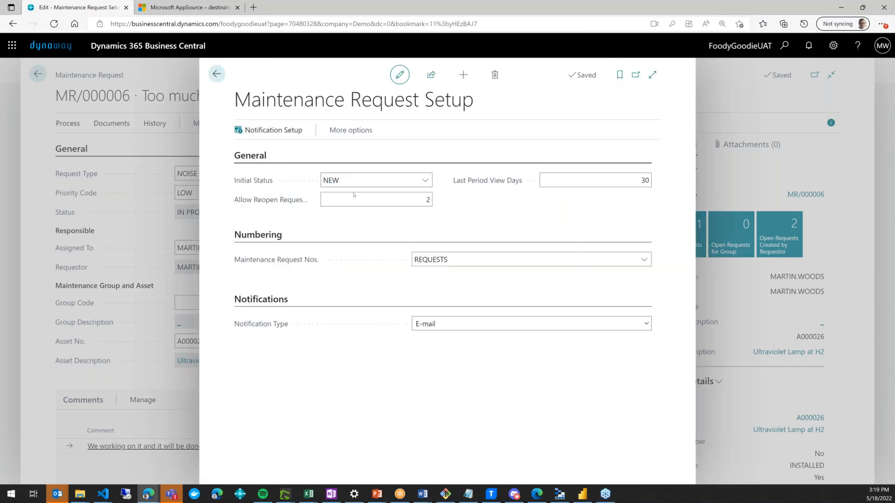
left_click(412, 202)
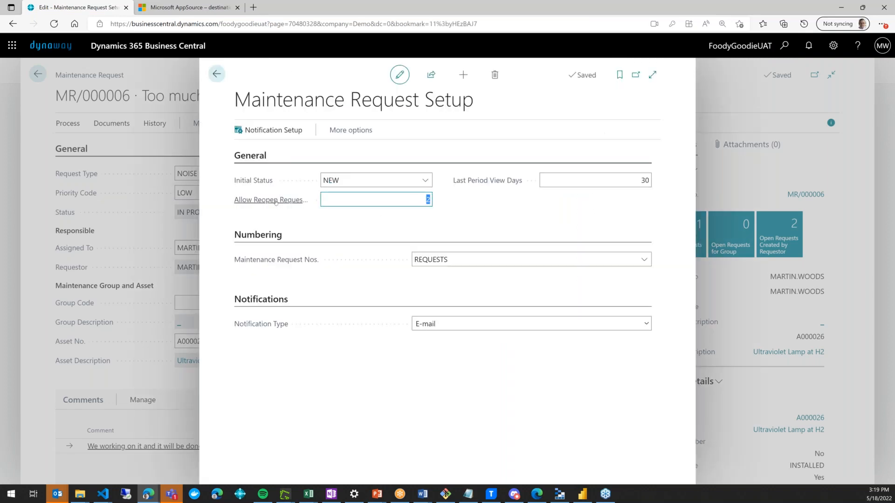
mouse_move(273, 208)
type("0")
key("Tab")
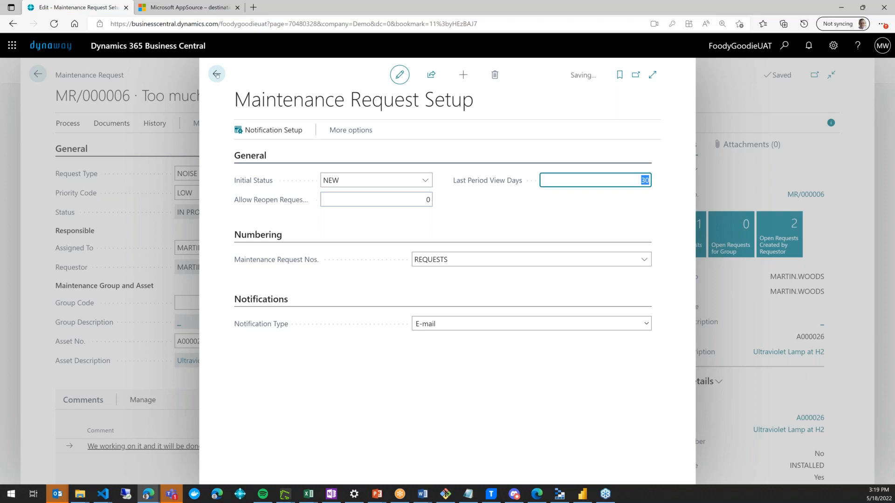
left_click(217, 74)
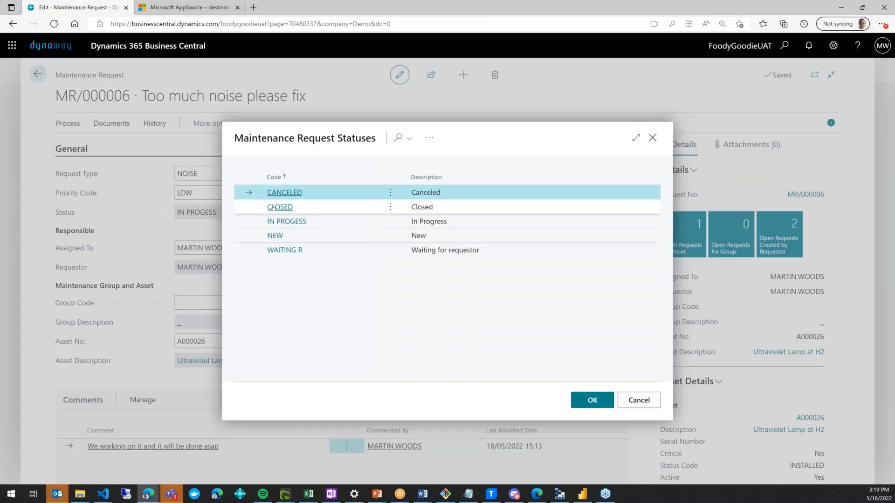
Set the request's status to CLOSED again and try to reopen it, dismissing the resulting message
left_click(584, 400)
left_click(69, 124)
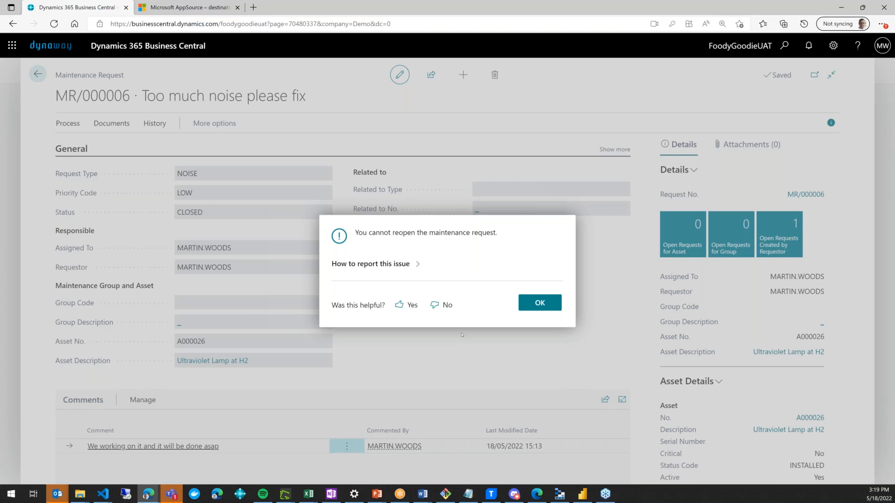
left_click(530, 303)
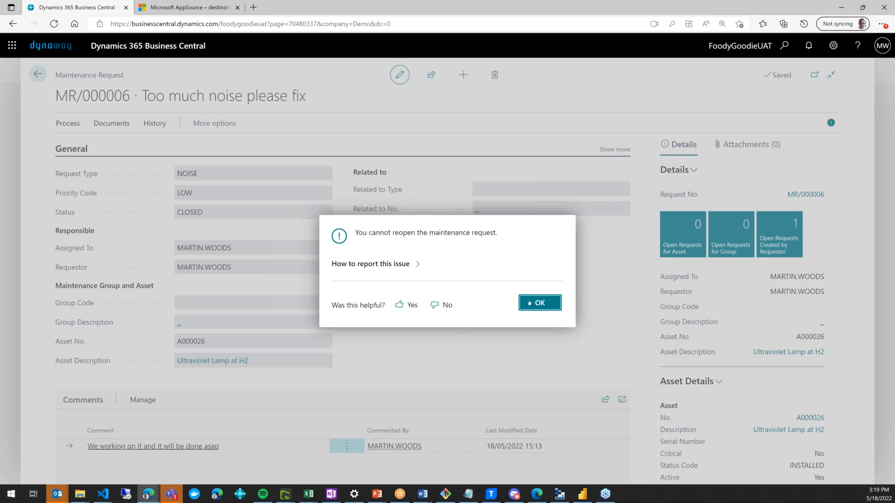